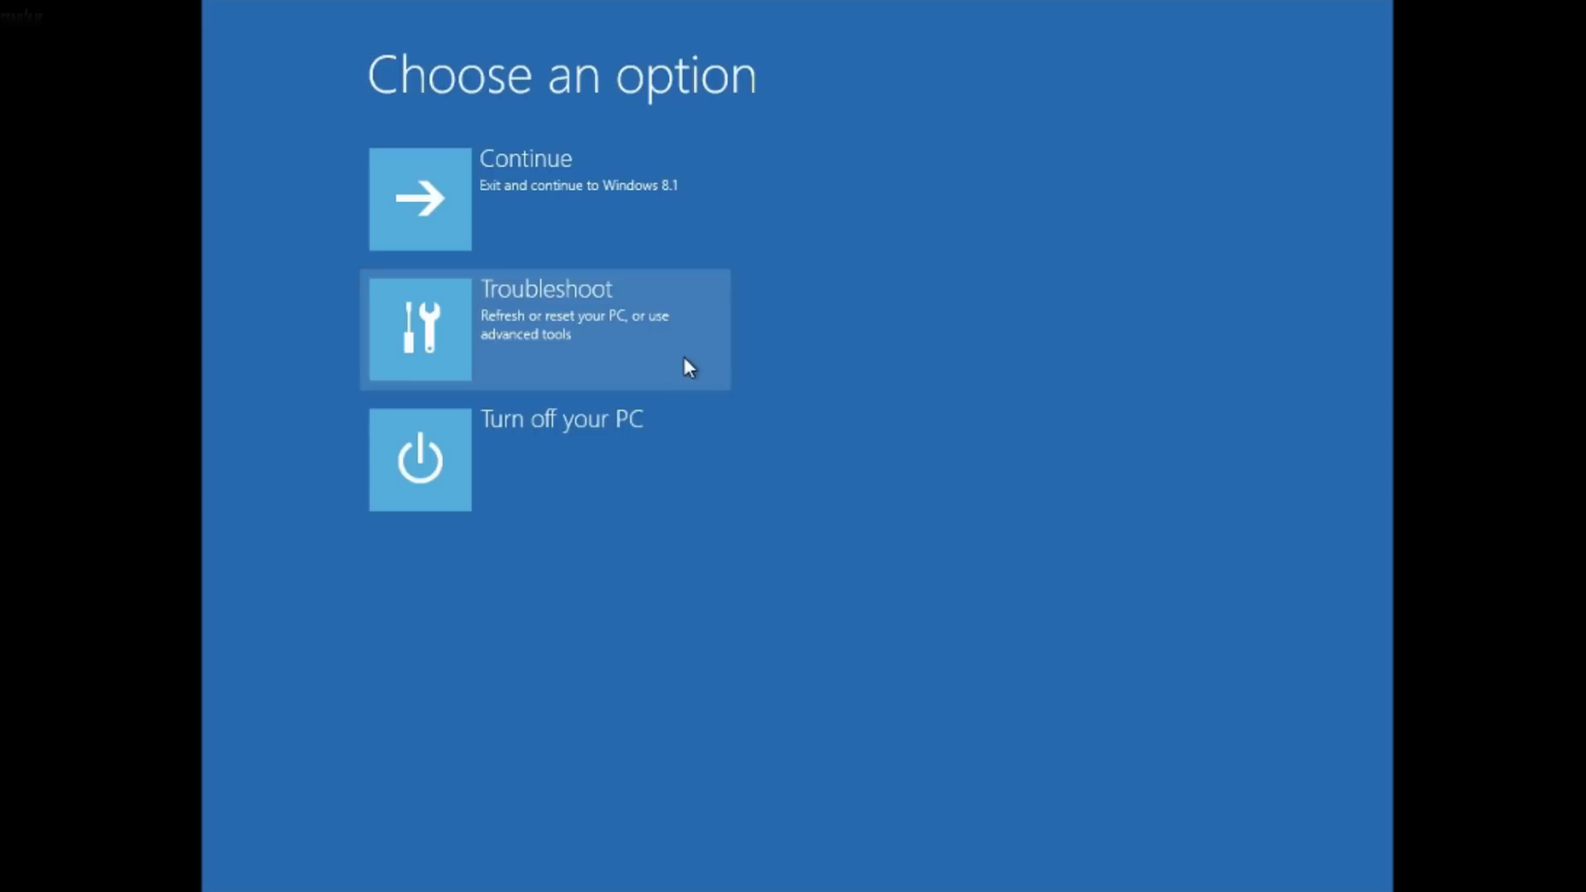
# Go through the advanced troubleshooting options to Startup Settings and restart the PC to change the Windows startup behavior.
pyautogui.click(685, 361)
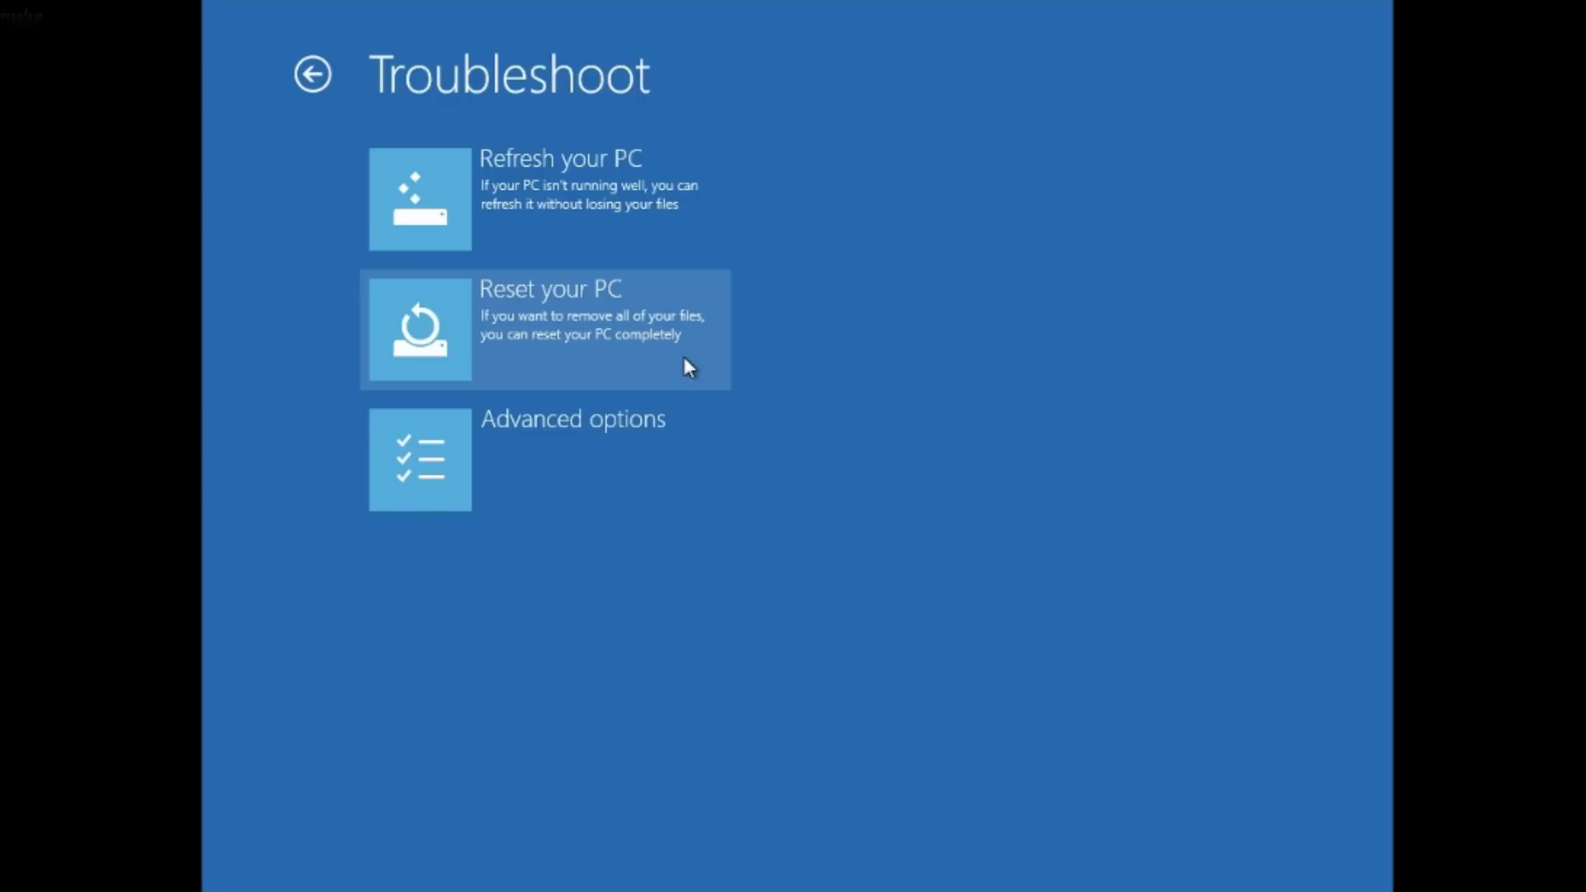
pyautogui.click(694, 465)
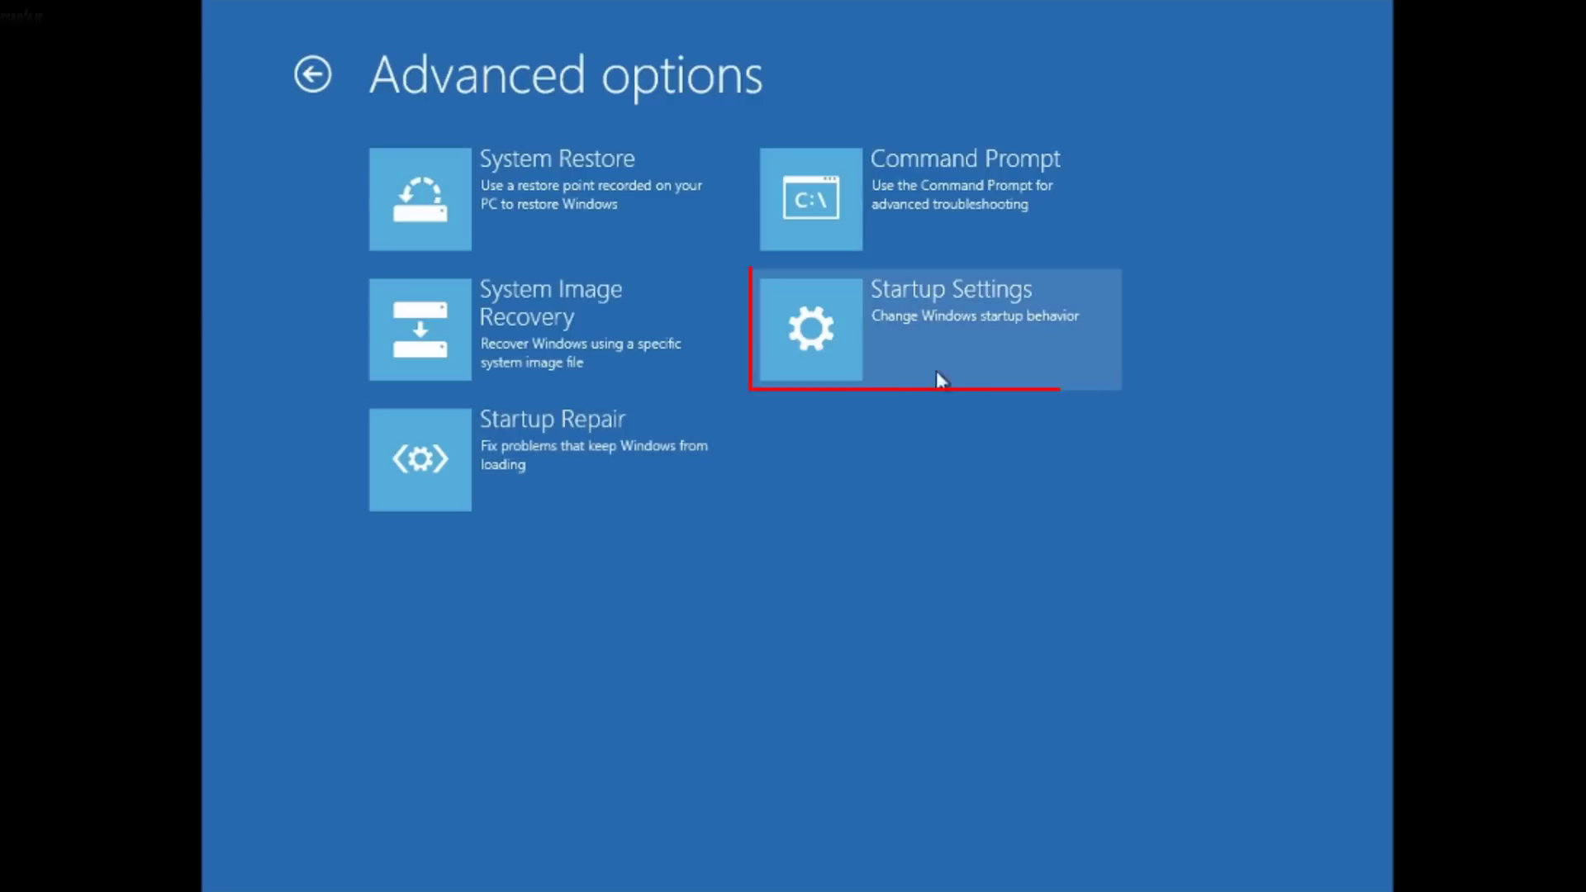
pyautogui.click(1021, 347)
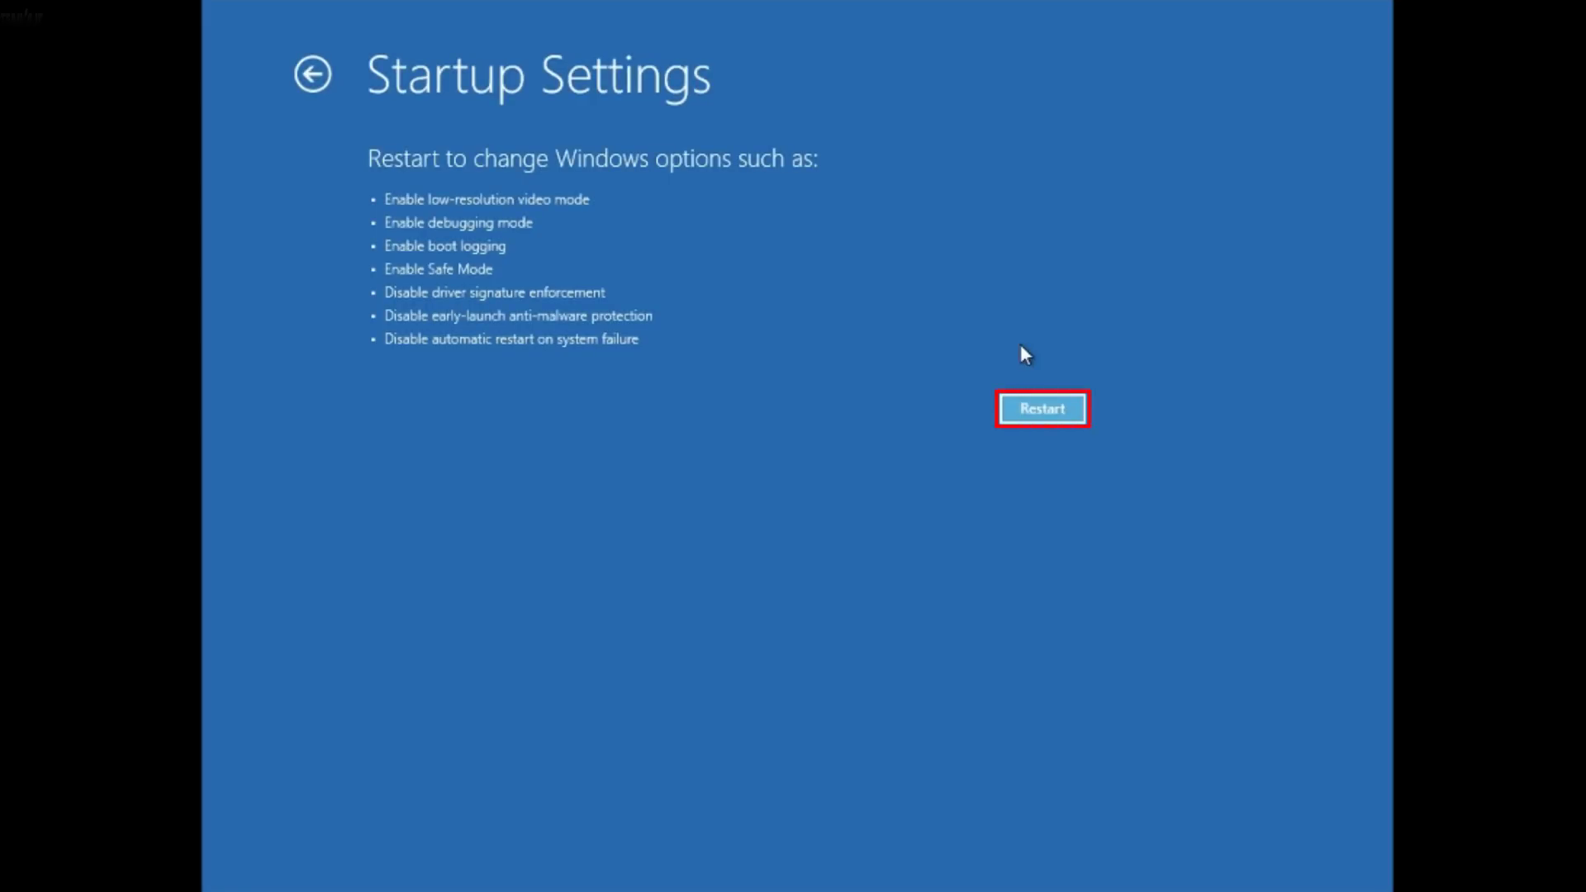
pyautogui.click(1075, 419)
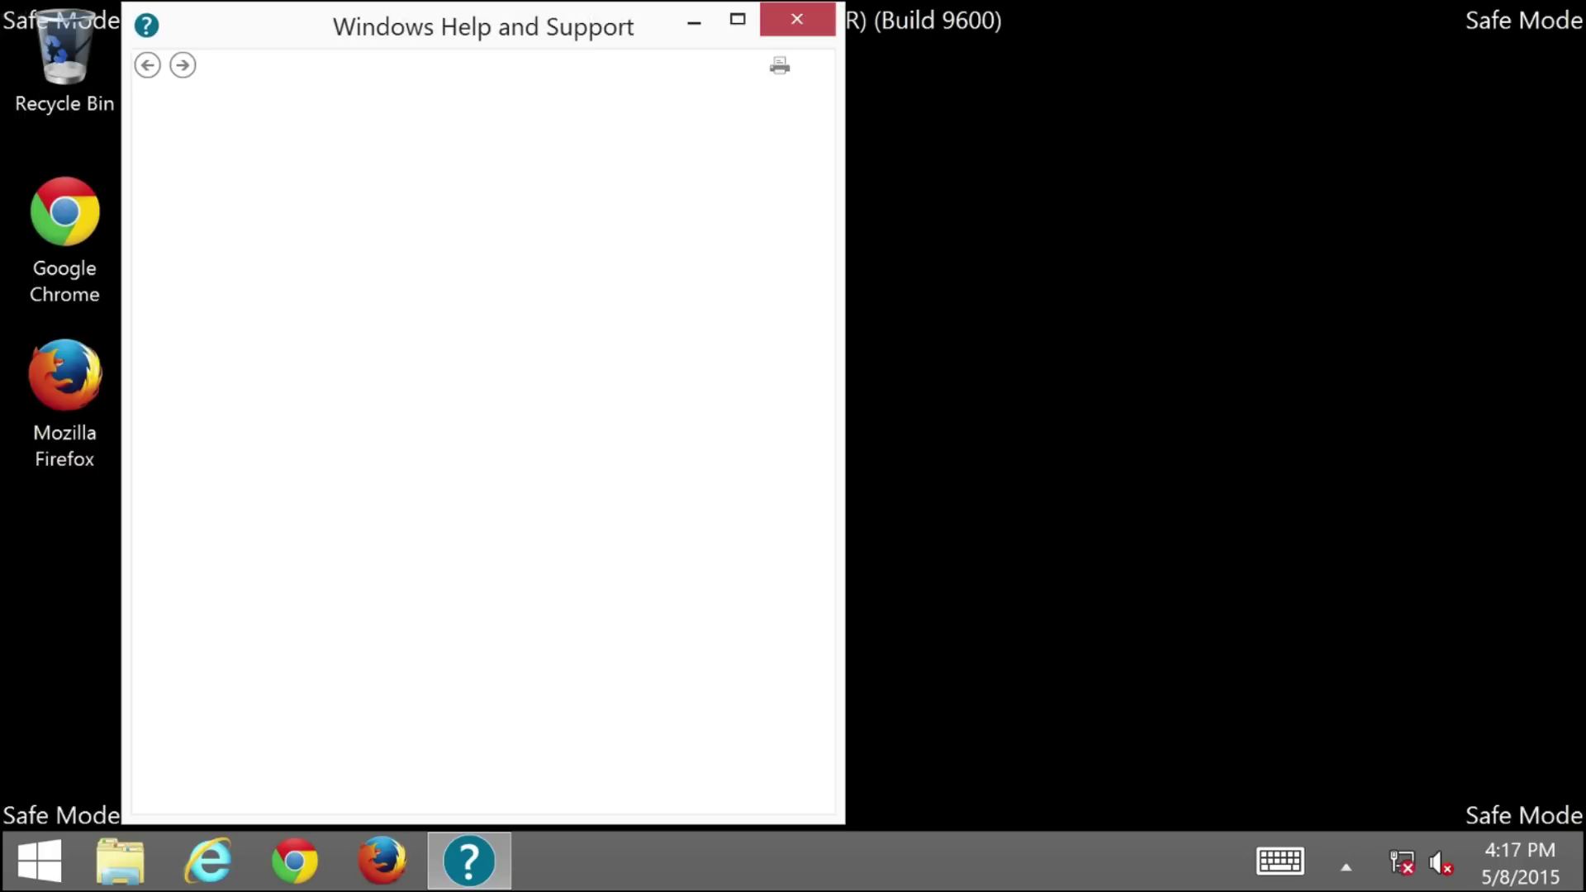
# Close the Windows Help and Support window and restart the PC to leave Safe Mode.
pyautogui.click(826, 25)
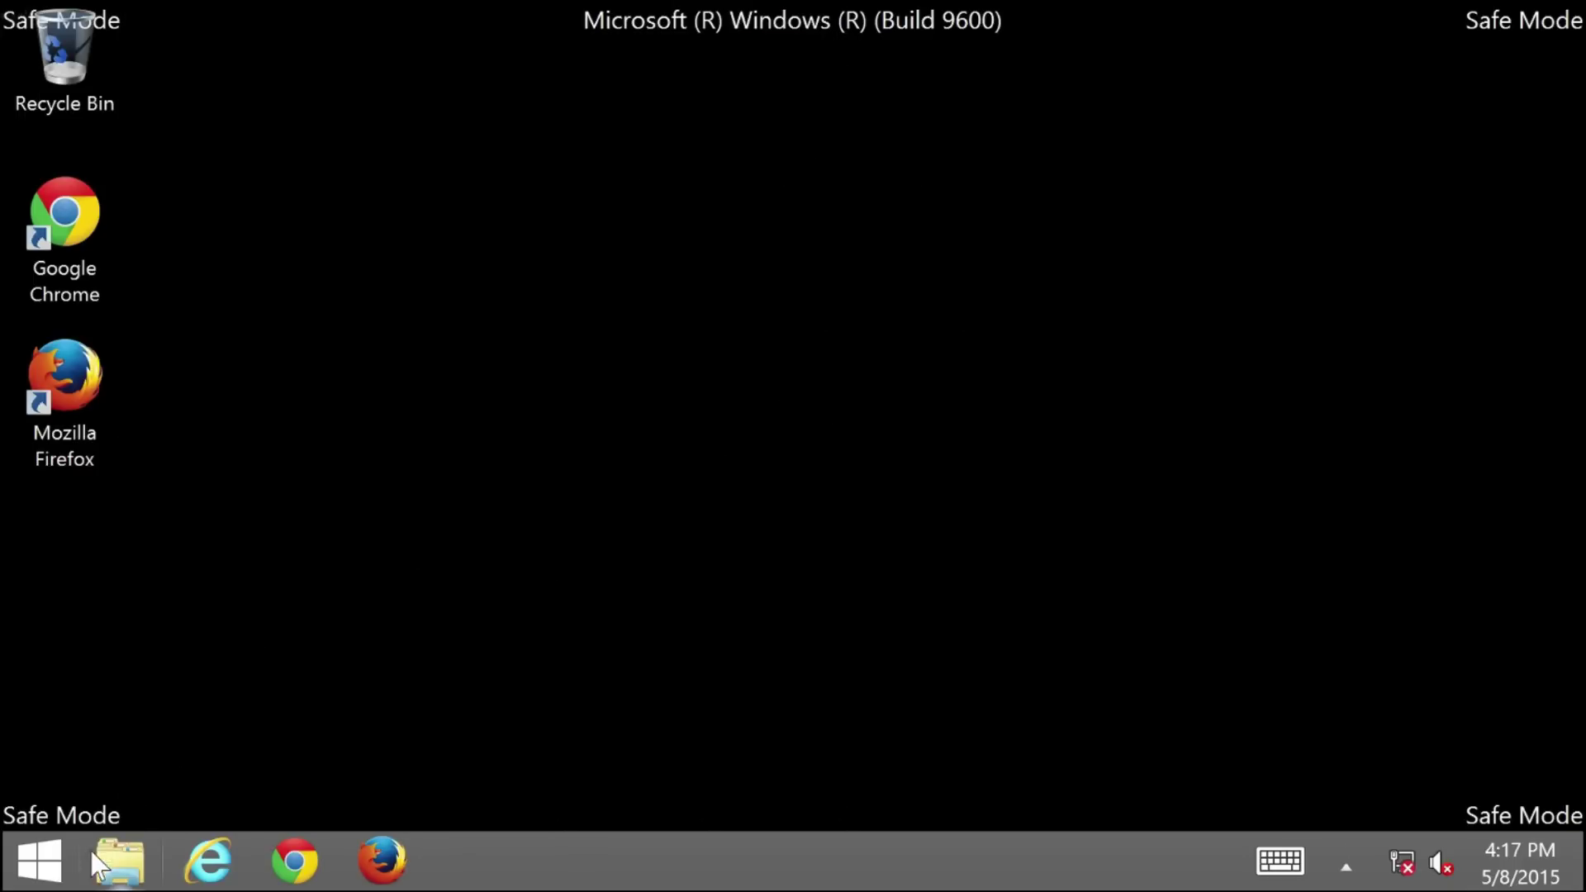
pyautogui.click(32, 864)
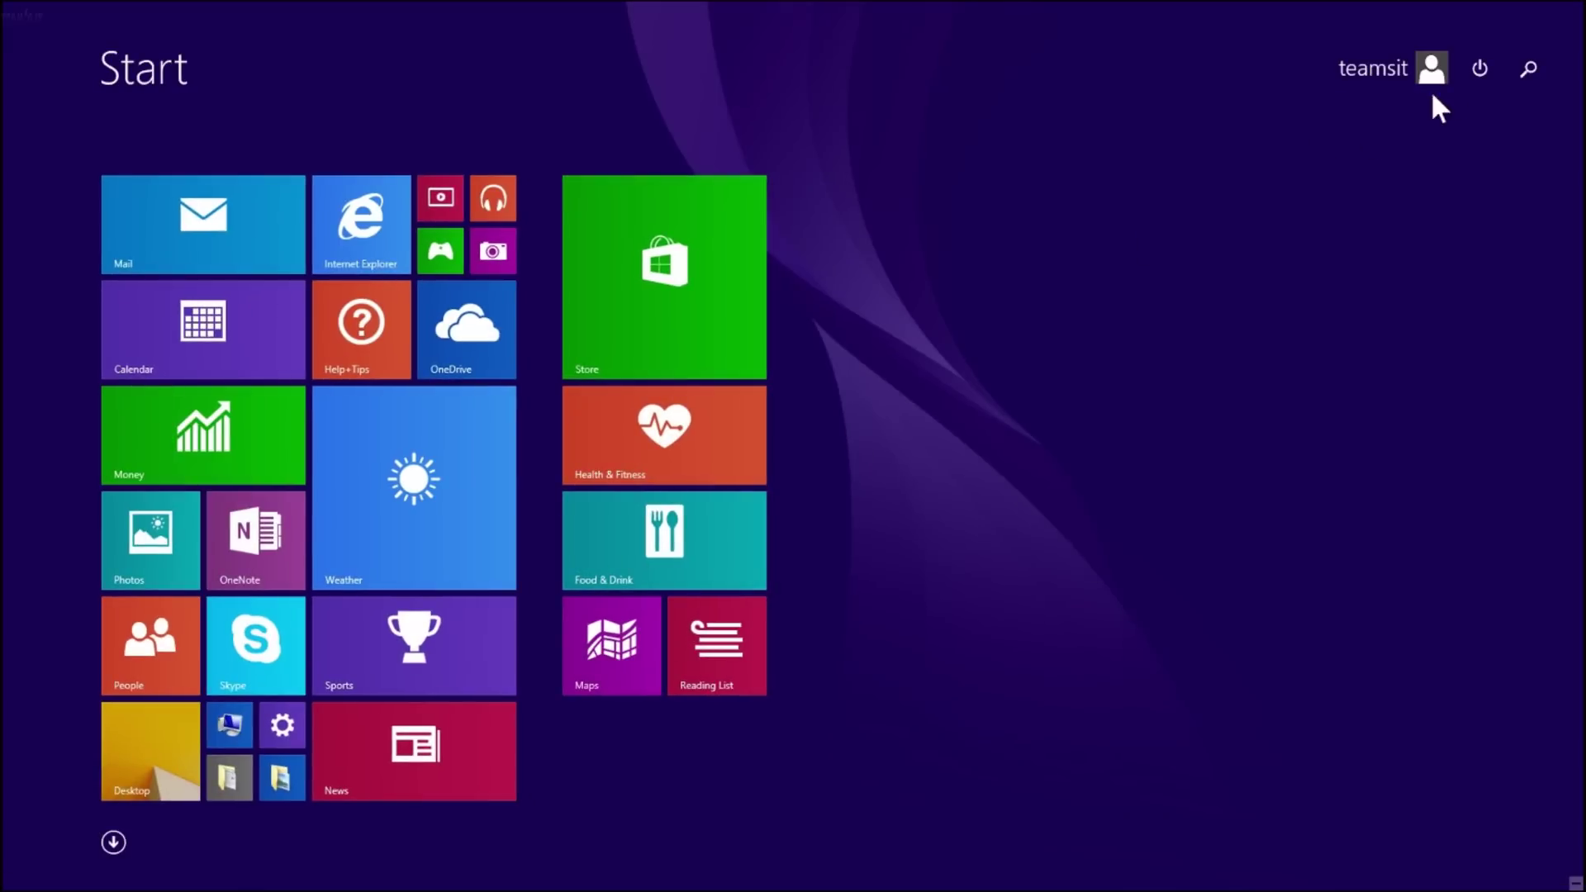
pyautogui.click(1479, 76)
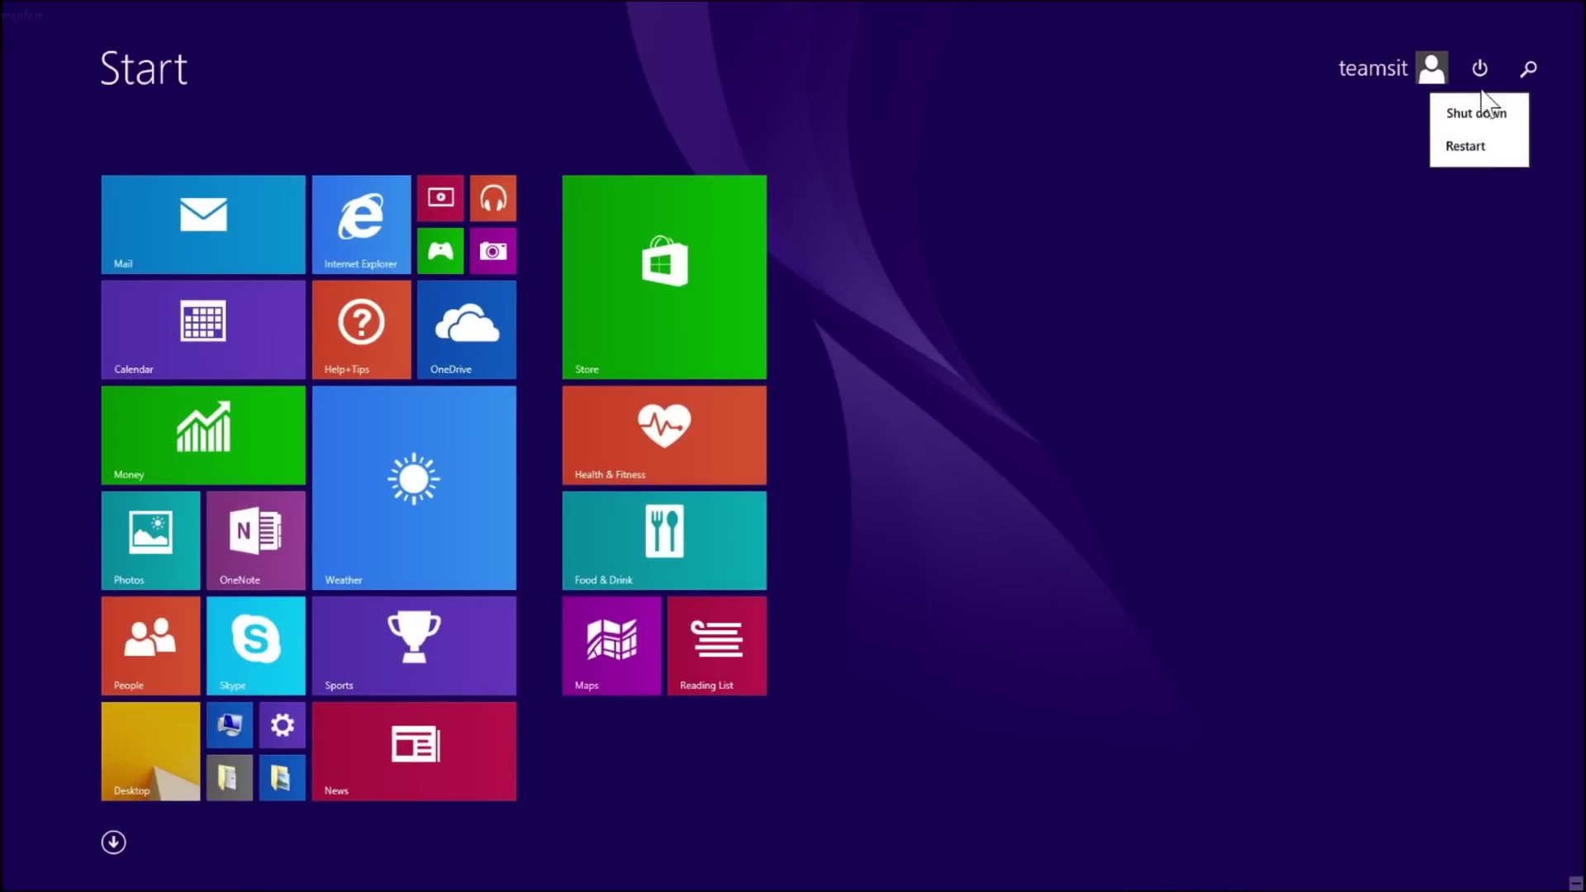
pyautogui.click(1502, 160)
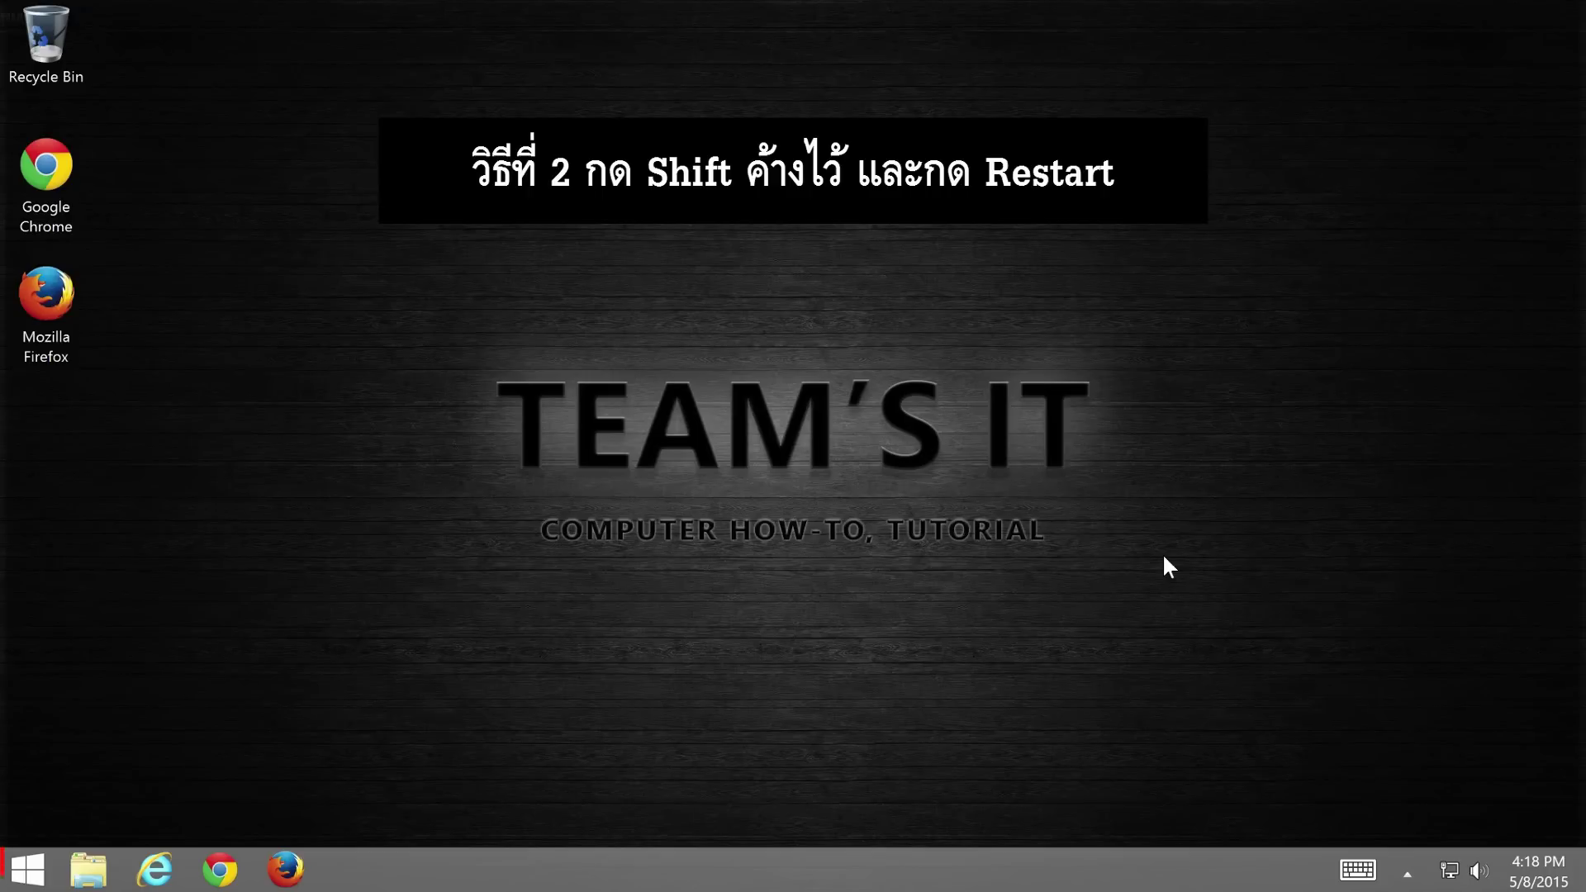
# Restart the PC into the advanced startup options from the Start screen.
pyautogui.click(46, 867)
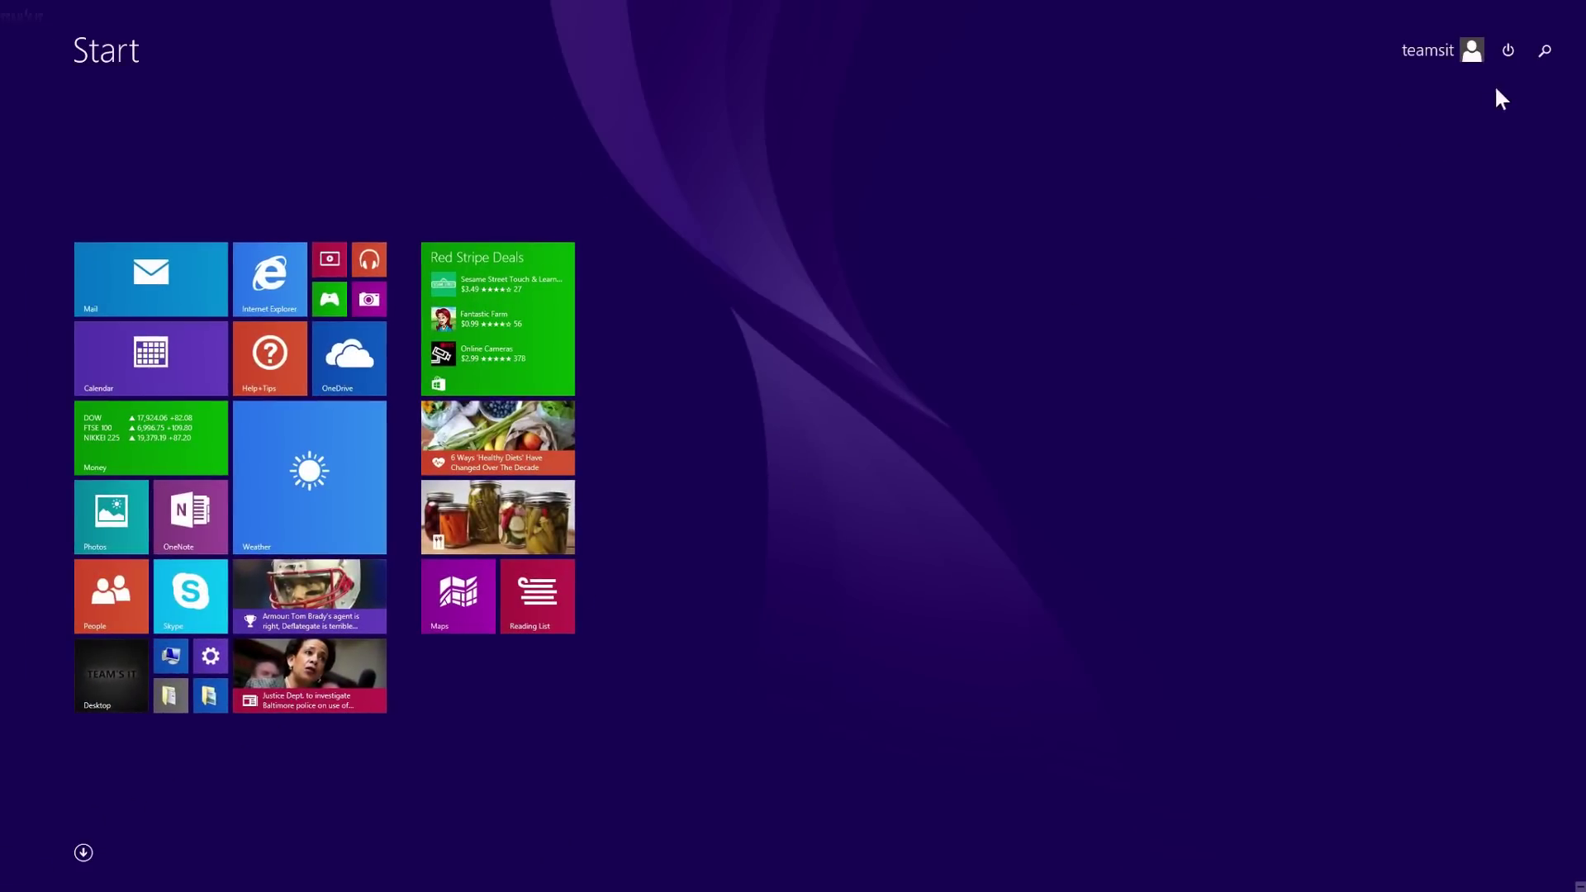
pyautogui.click(1508, 51)
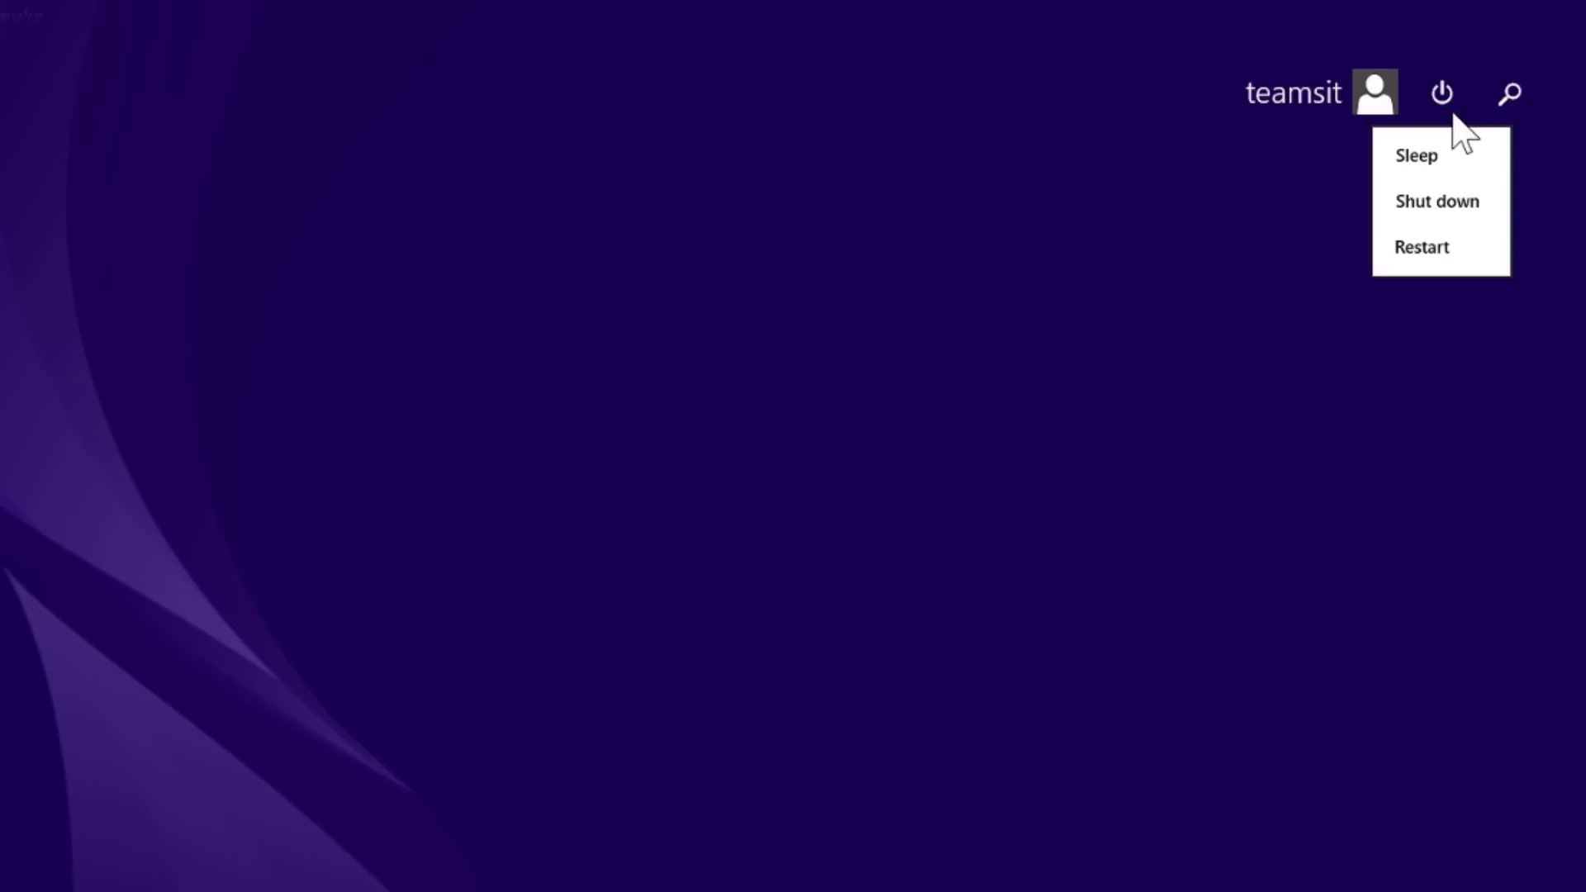
pyautogui.keyDown('shift'); pyautogui.click(1488, 252); pyautogui.keyUp('shift')
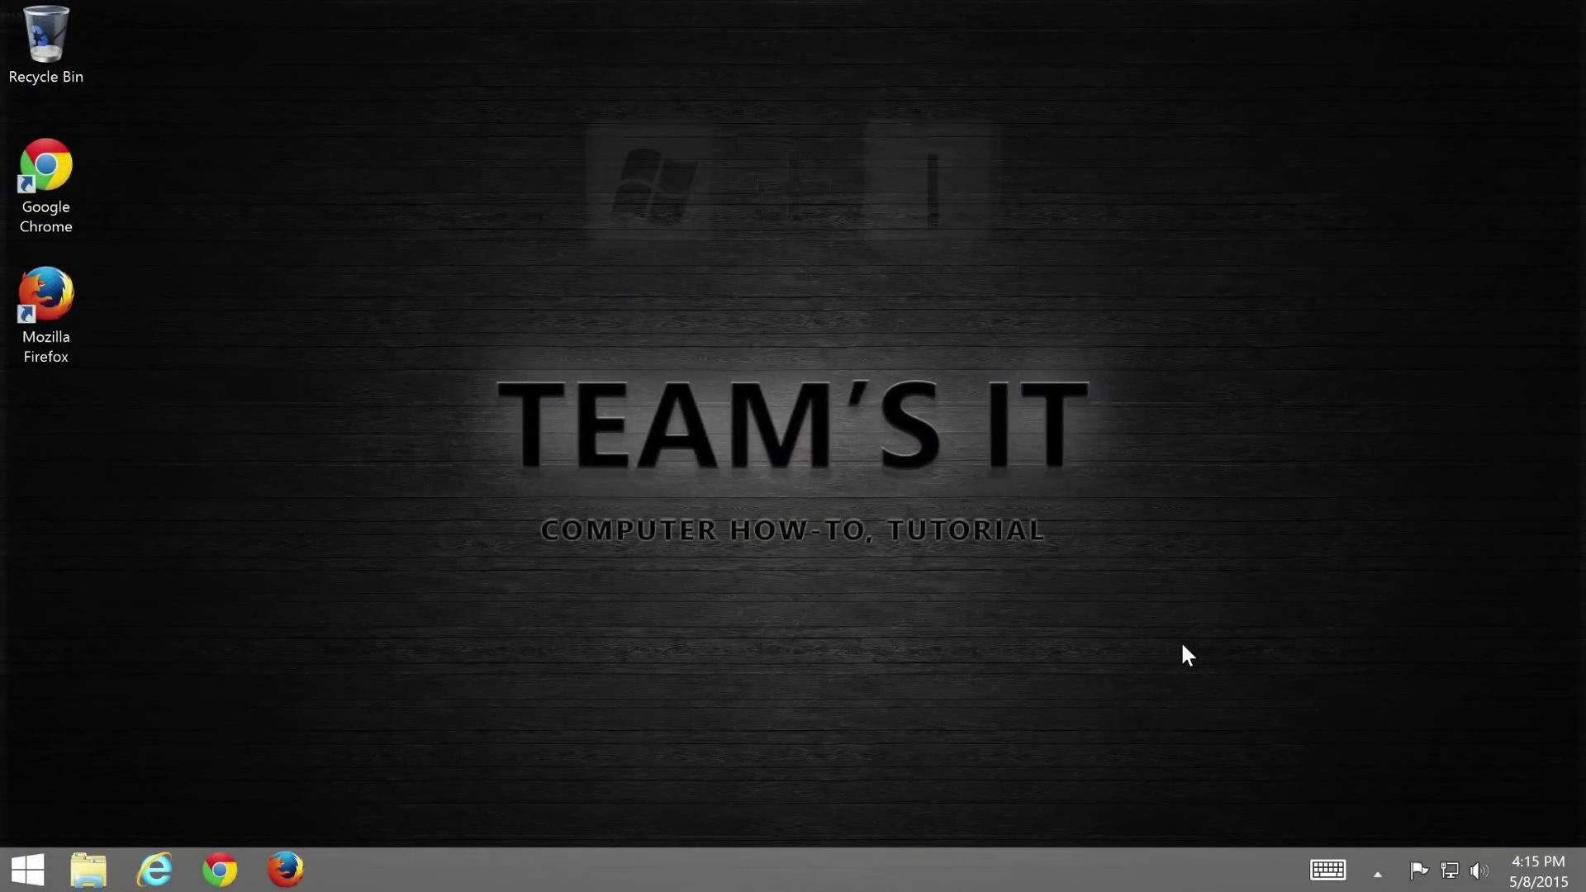
# Restart the PC into the advanced startup options using the power control in the desktop's Settings charm.
pyautogui.press('super+i')
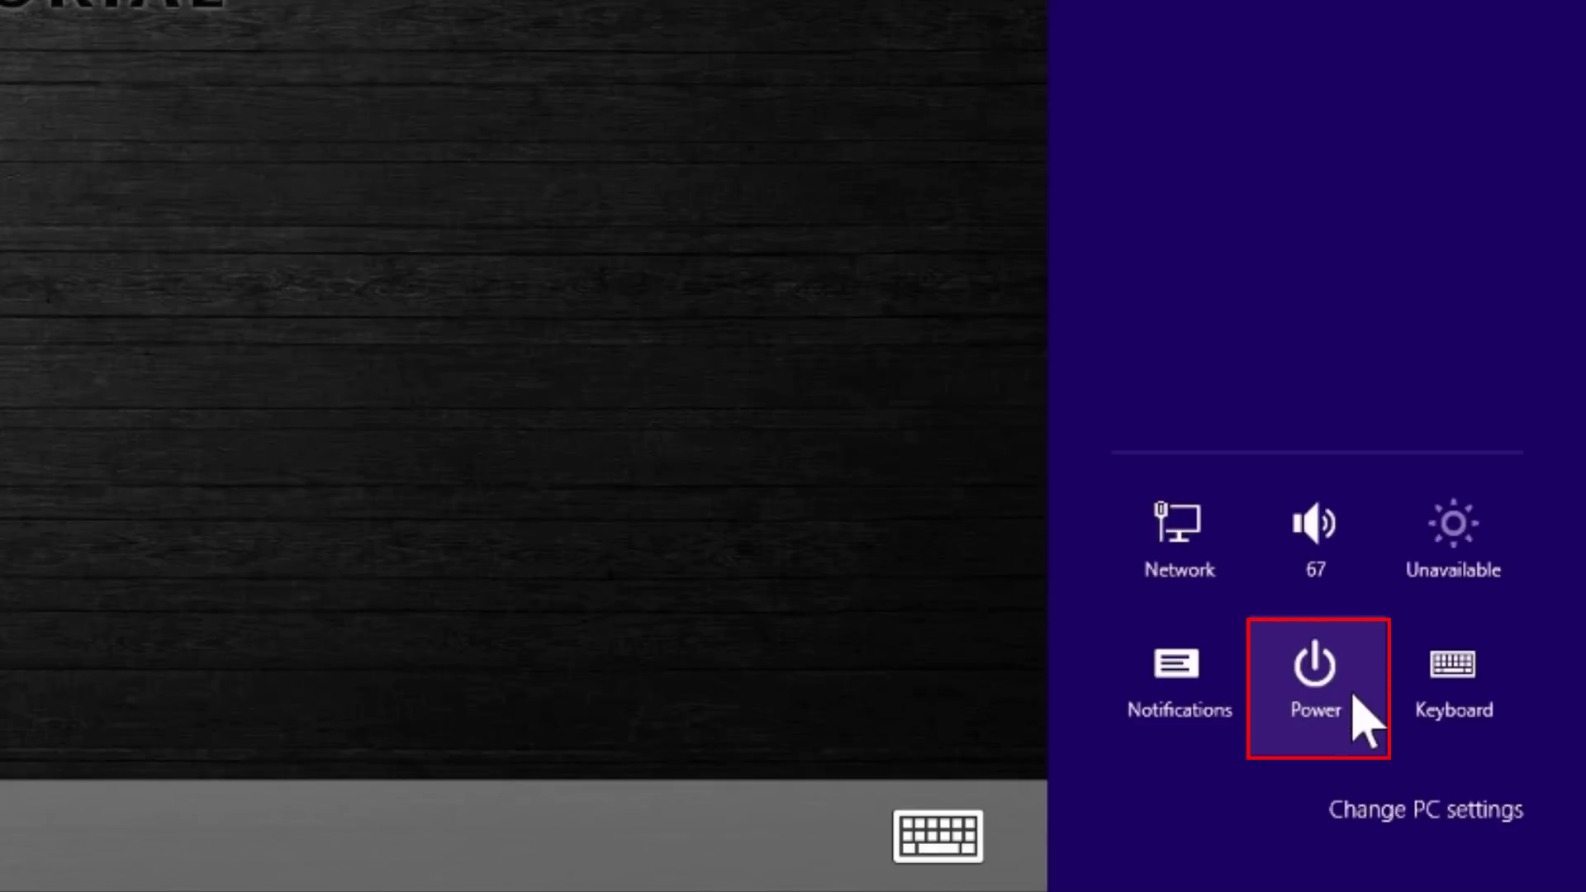
pyautogui.click(1364, 702)
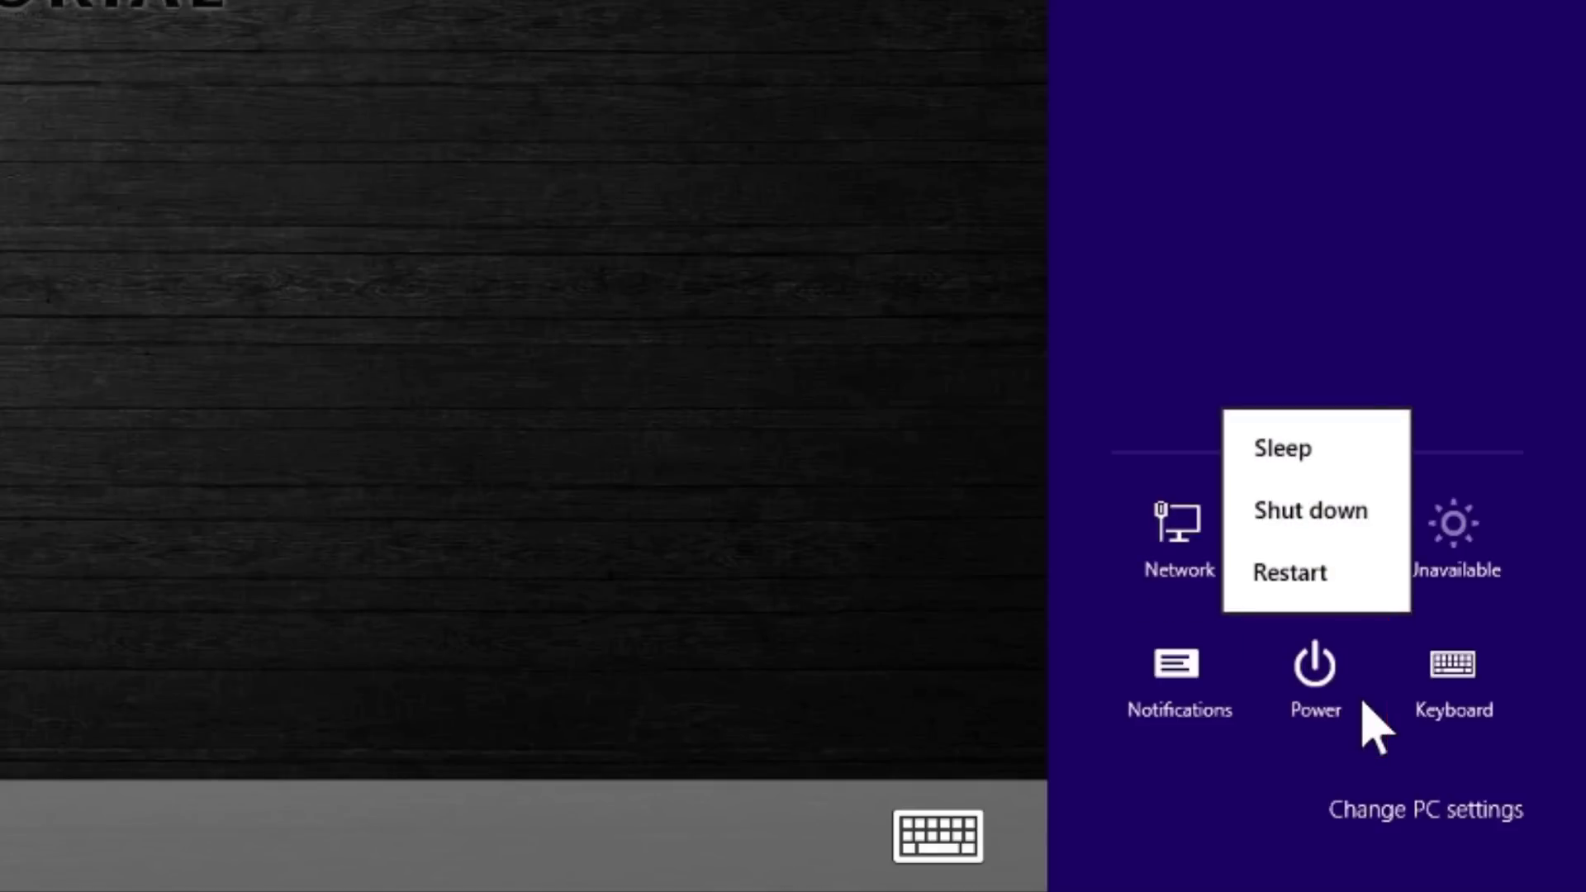
pyautogui.keyDown('shift'); pyautogui.click(1354, 589); pyautogui.keyUp('shift')
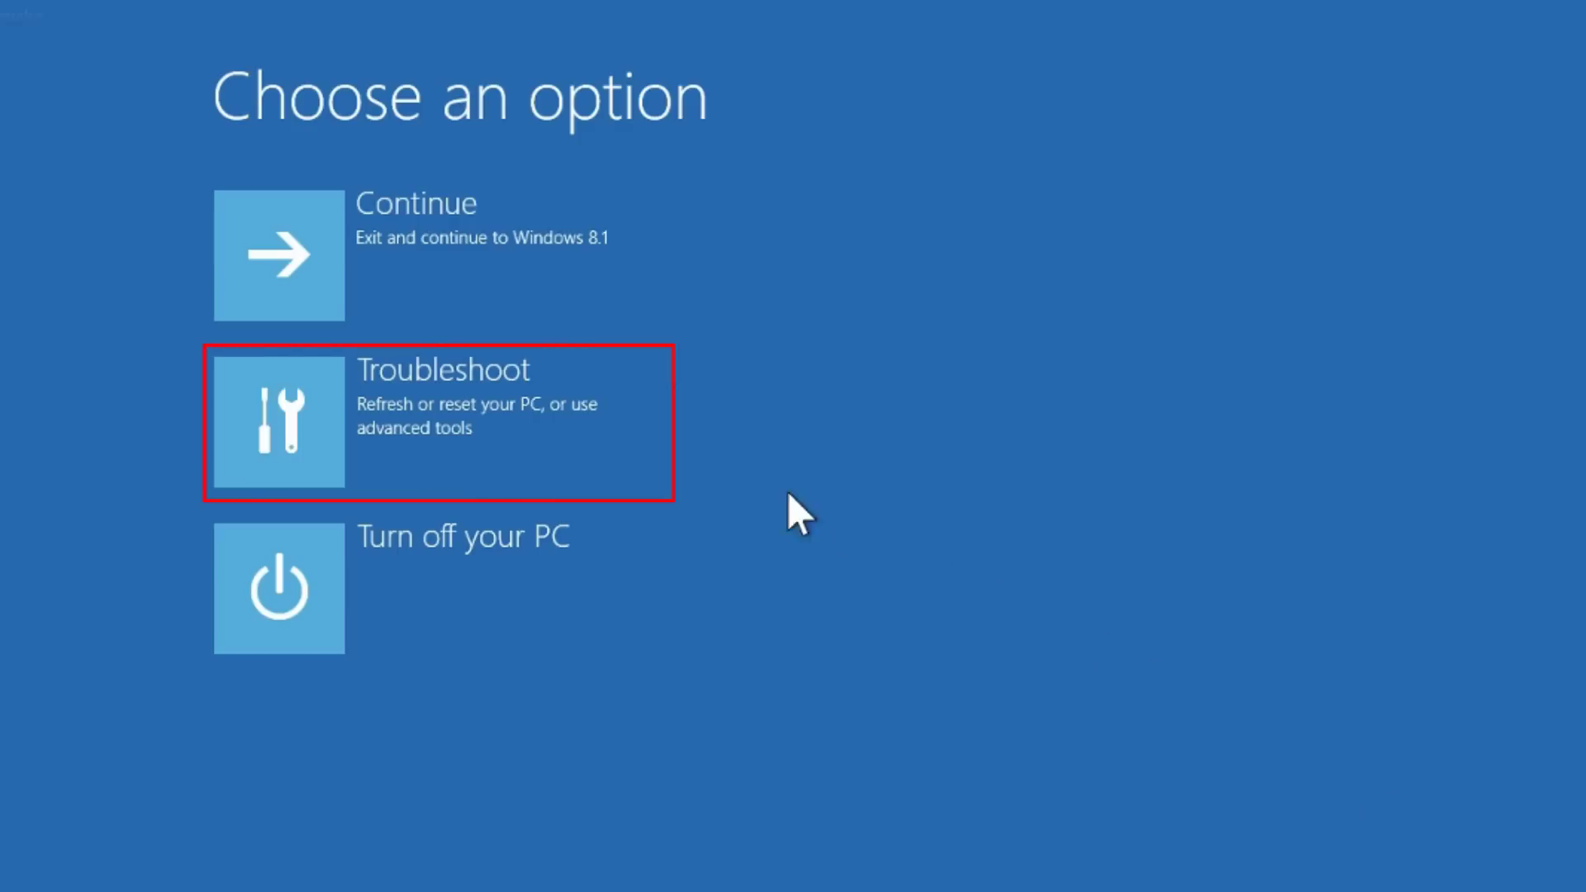
# Reach Startup Settings through the advanced troubleshooting options and restart to make Safe Mode selectable.
pyautogui.click(632, 447)
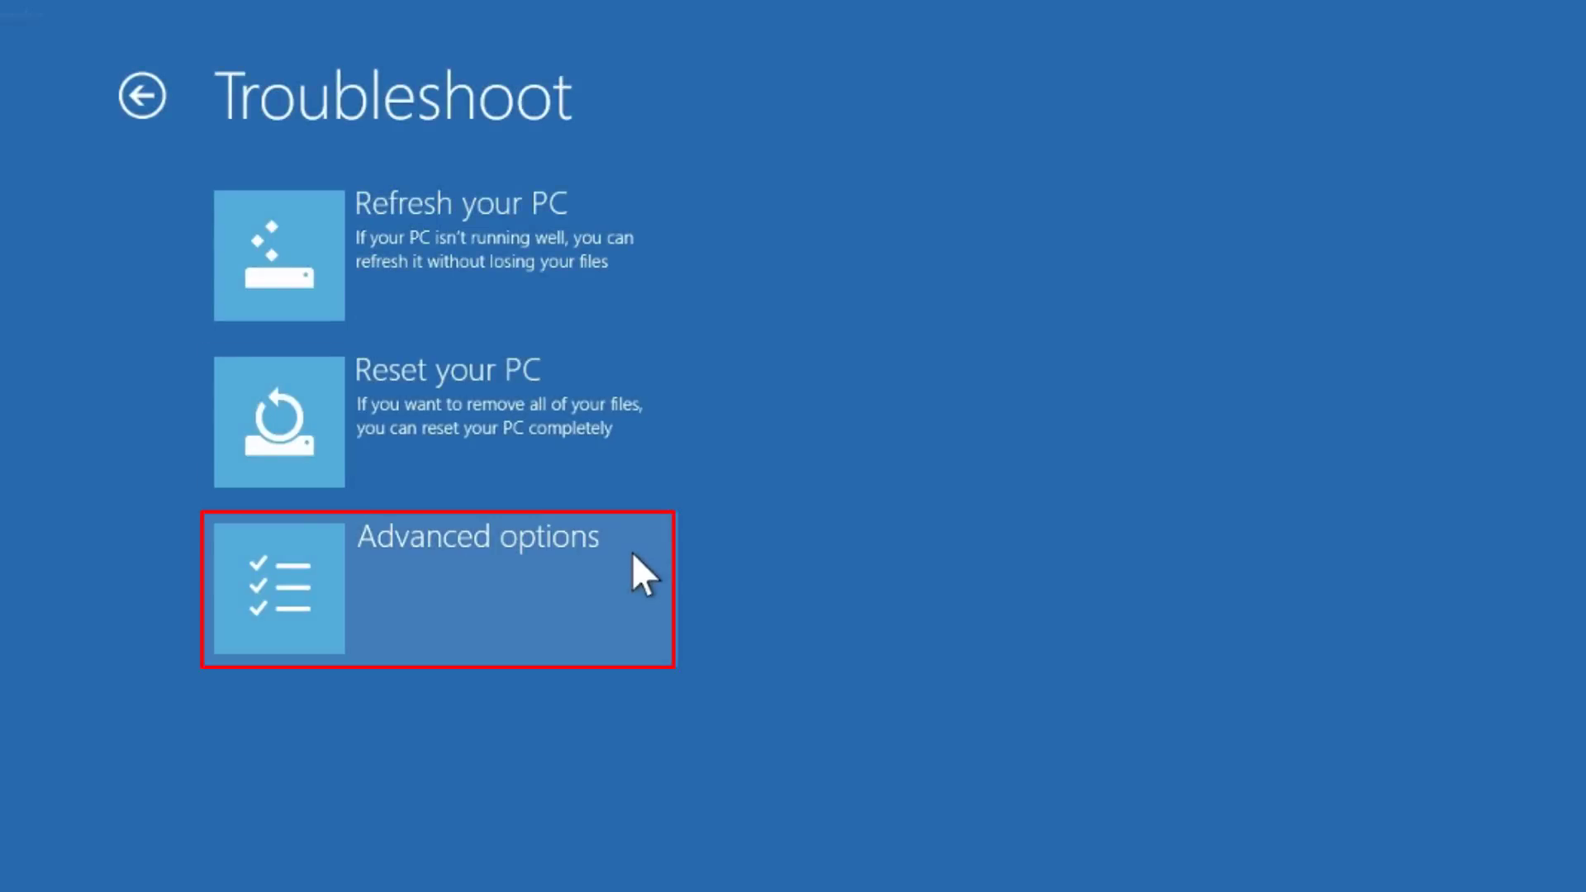
pyautogui.click(633, 606)
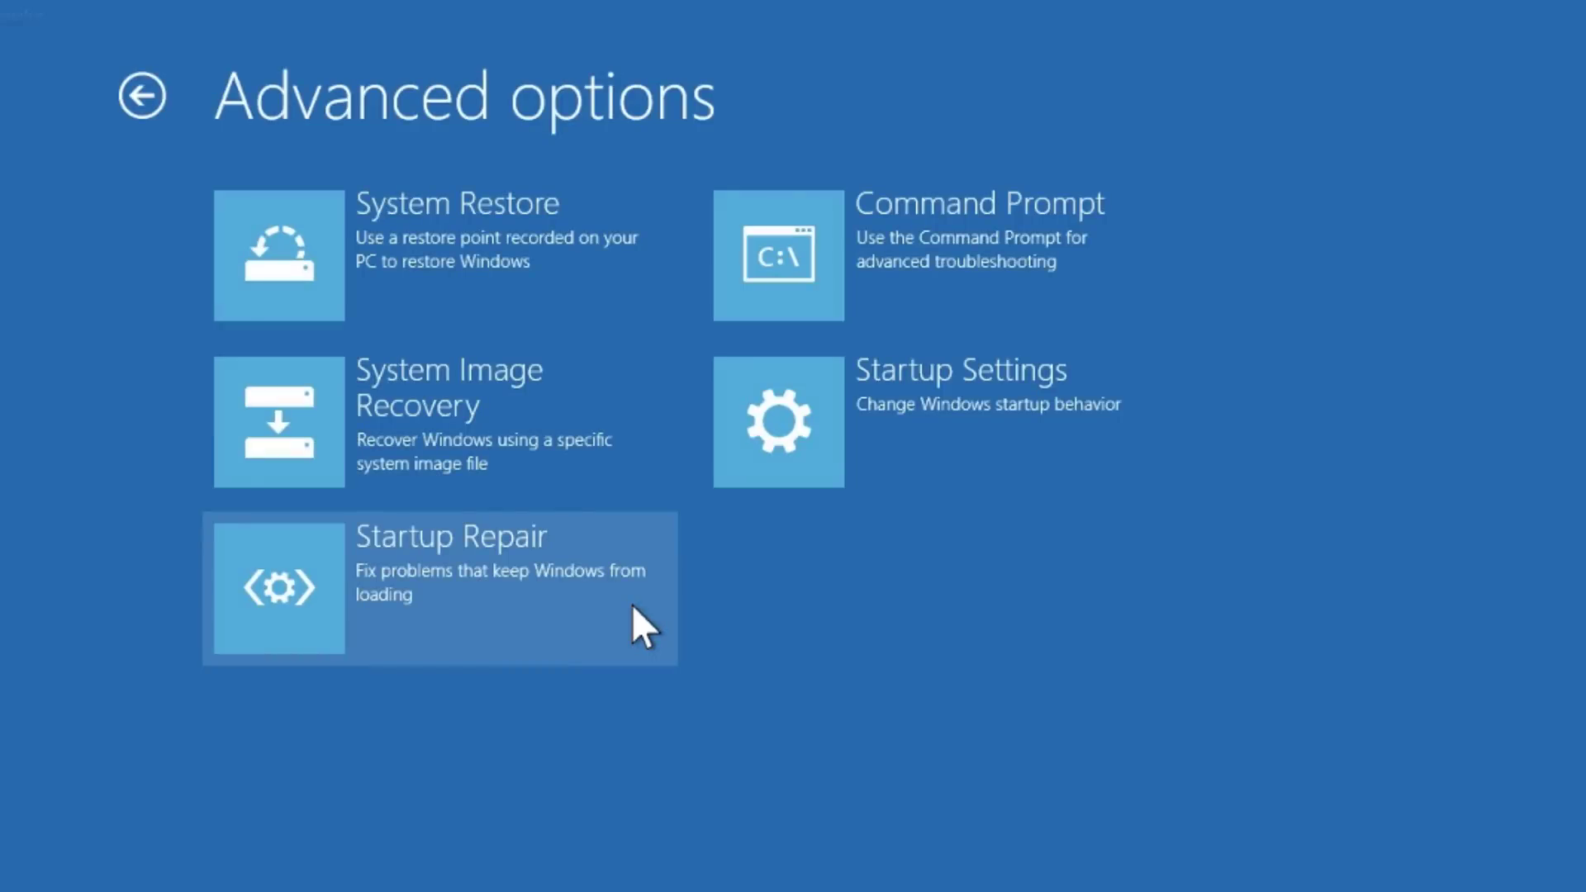
pyautogui.click(1136, 450)
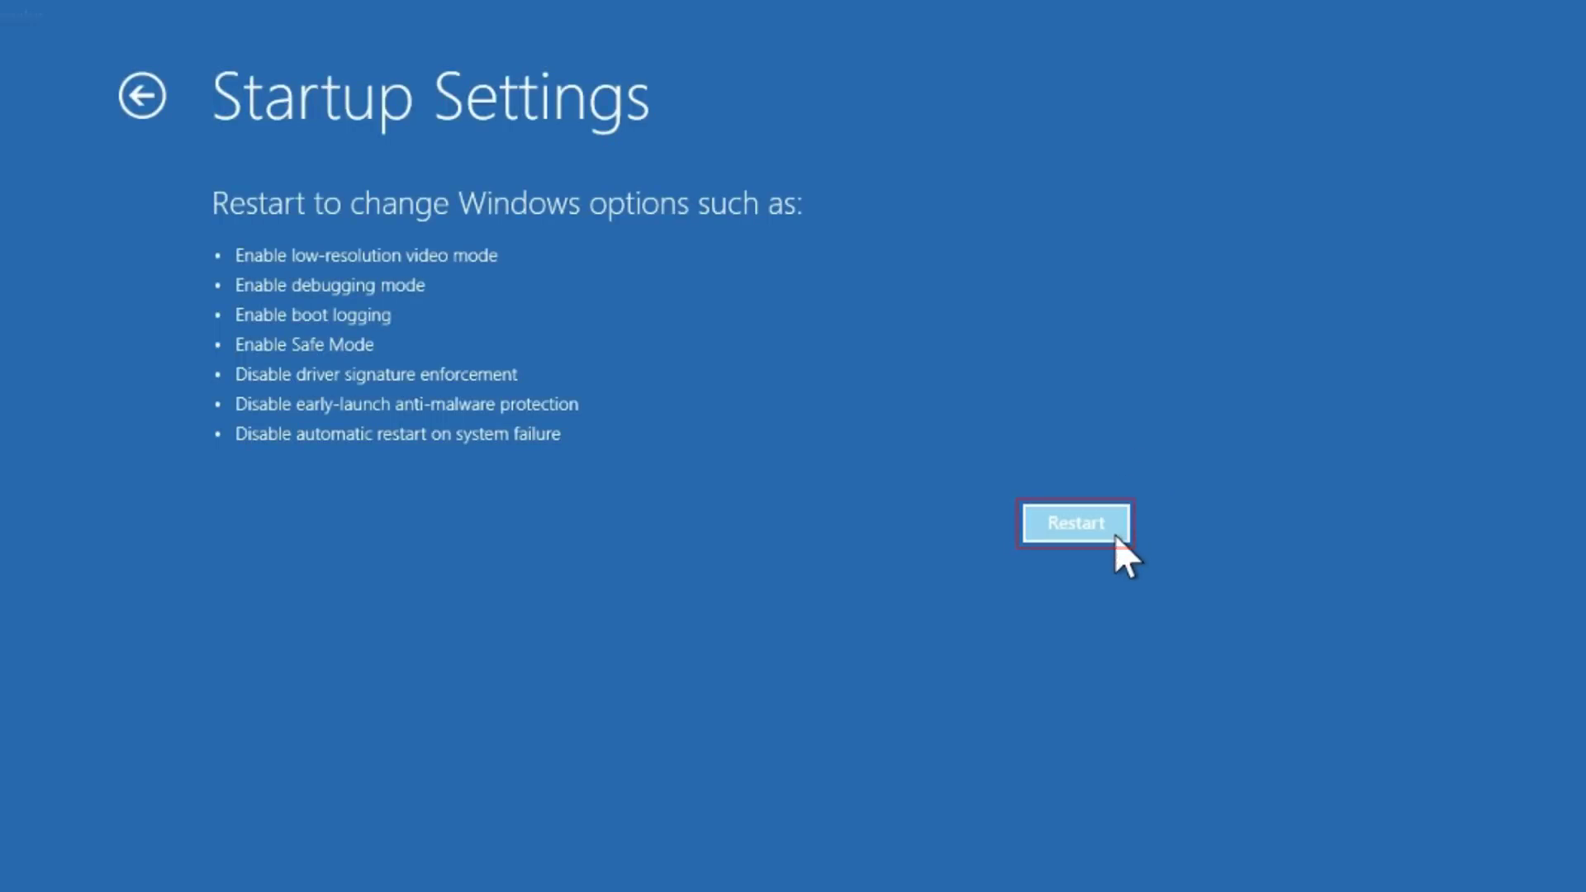
pyautogui.click(1115, 535)
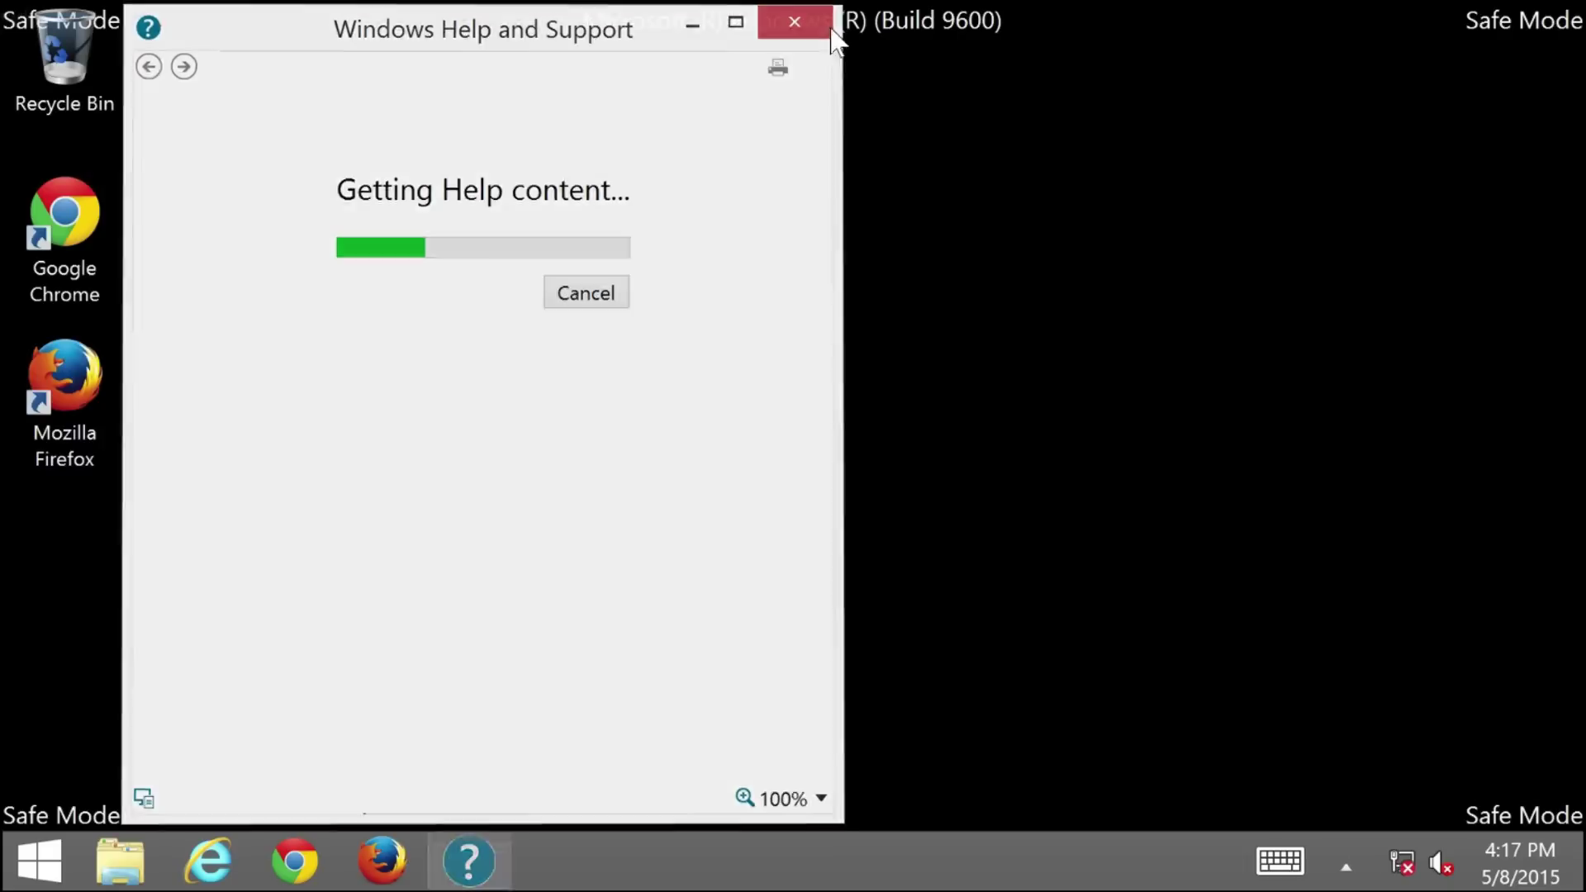
# Dismiss Windows Help and Support and restart the PC from Safe Mode.
pyautogui.click(795, 22)
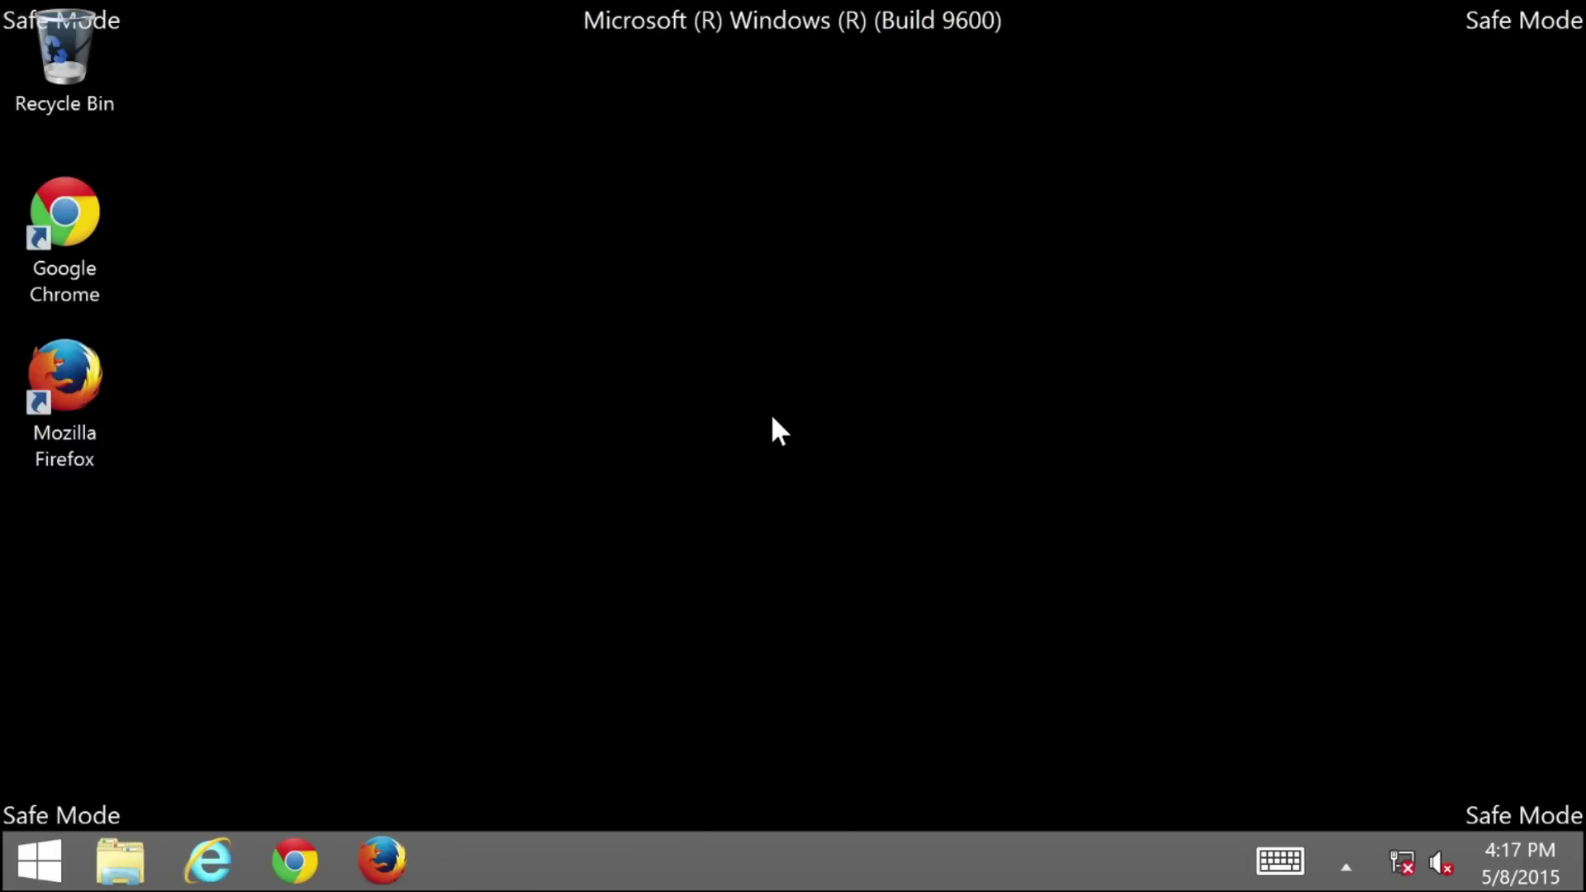
pyautogui.click(33, 863)
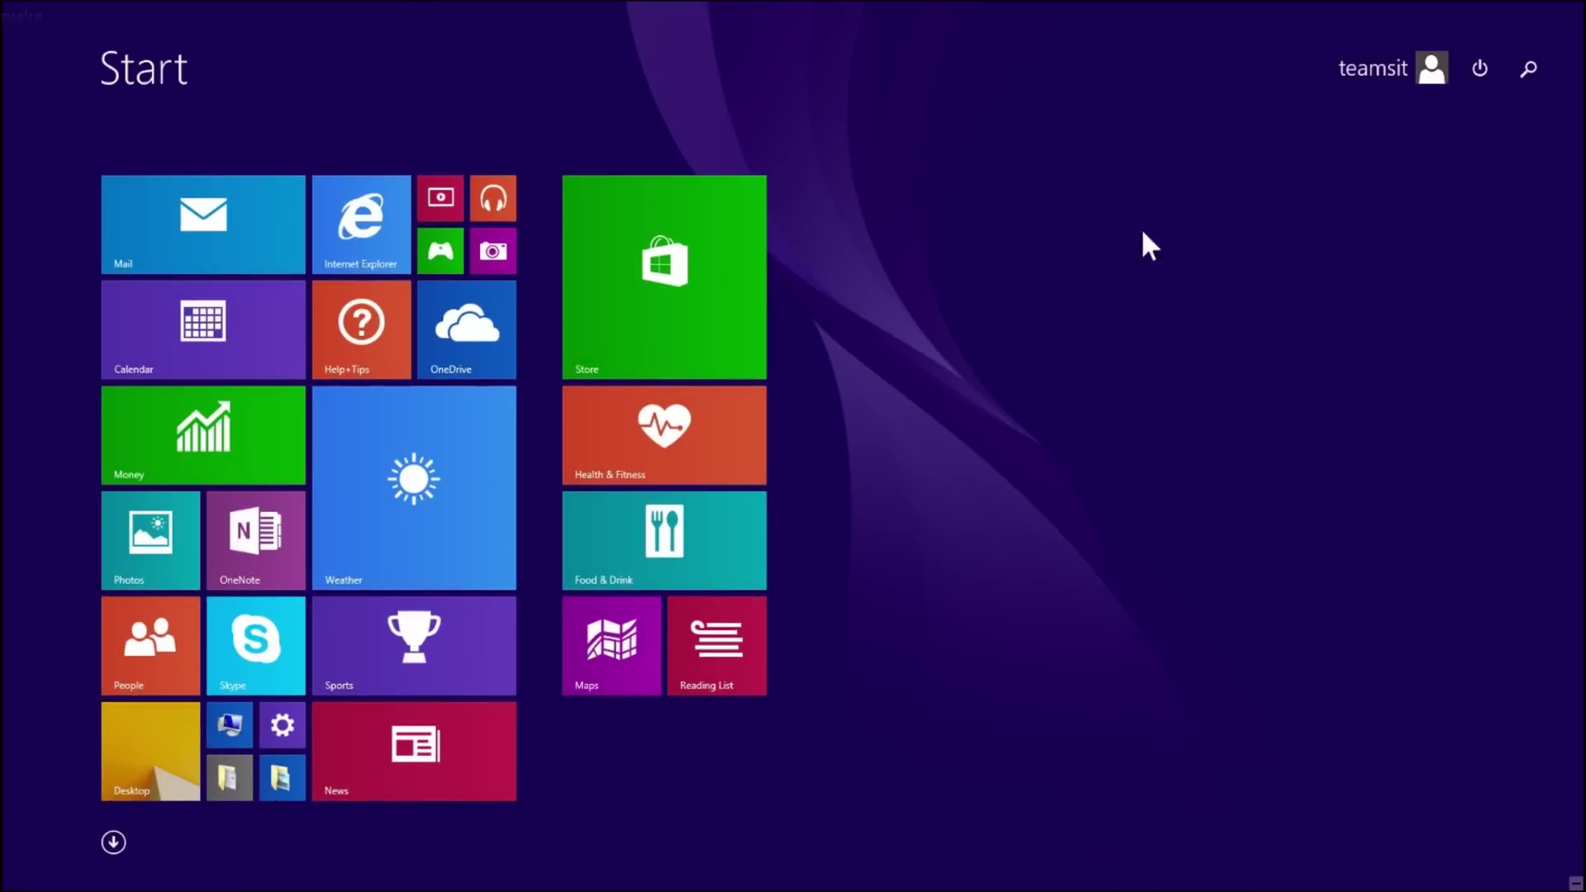
pyautogui.click(1479, 77)
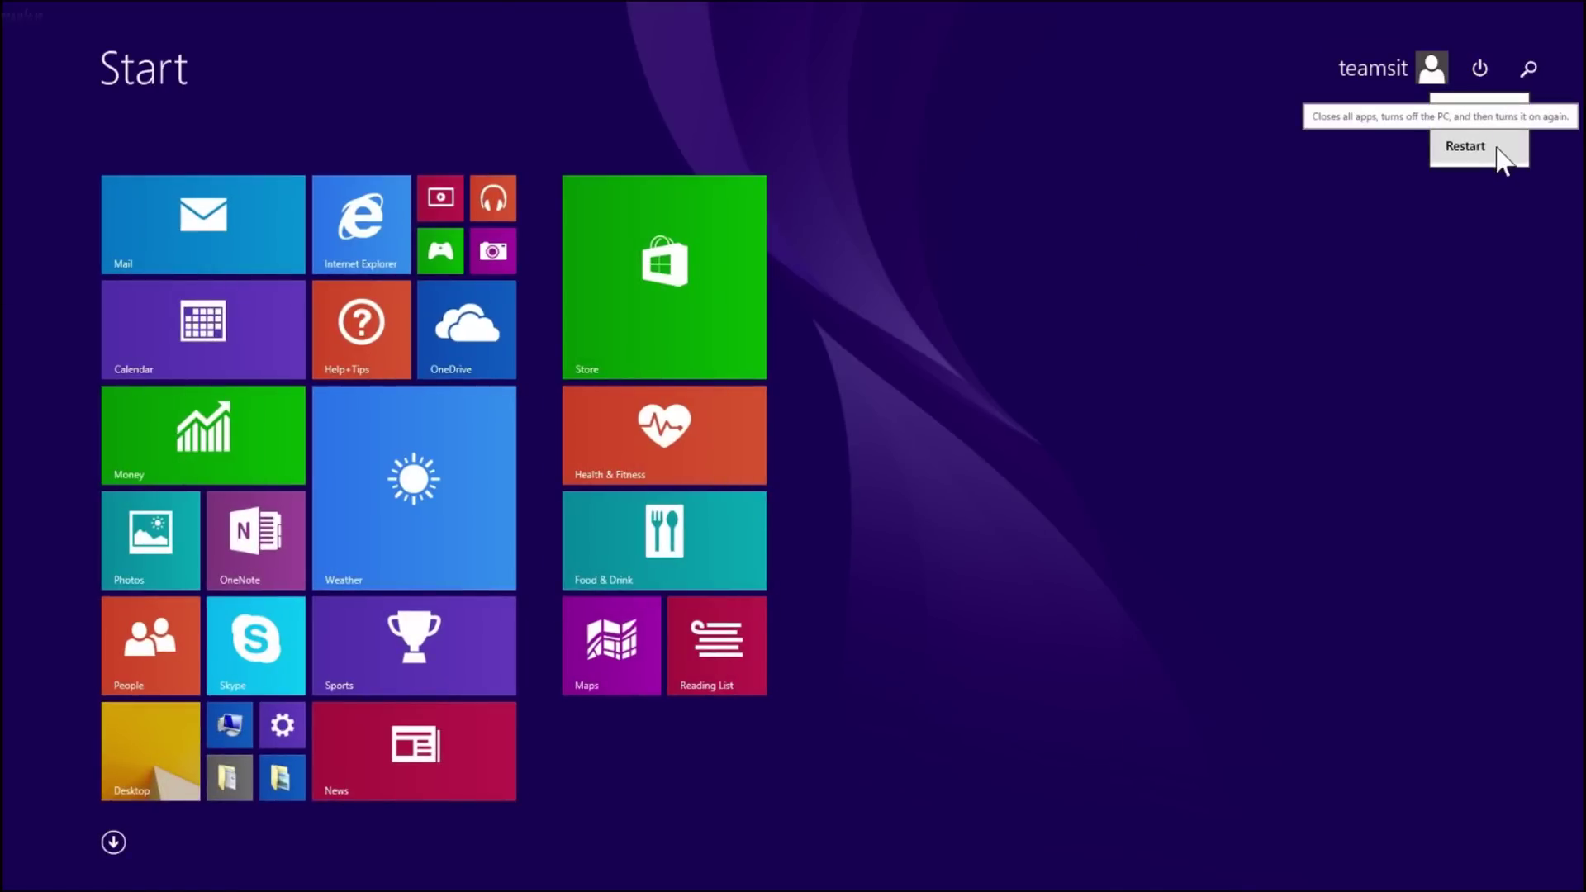
pyautogui.click(1497, 147)
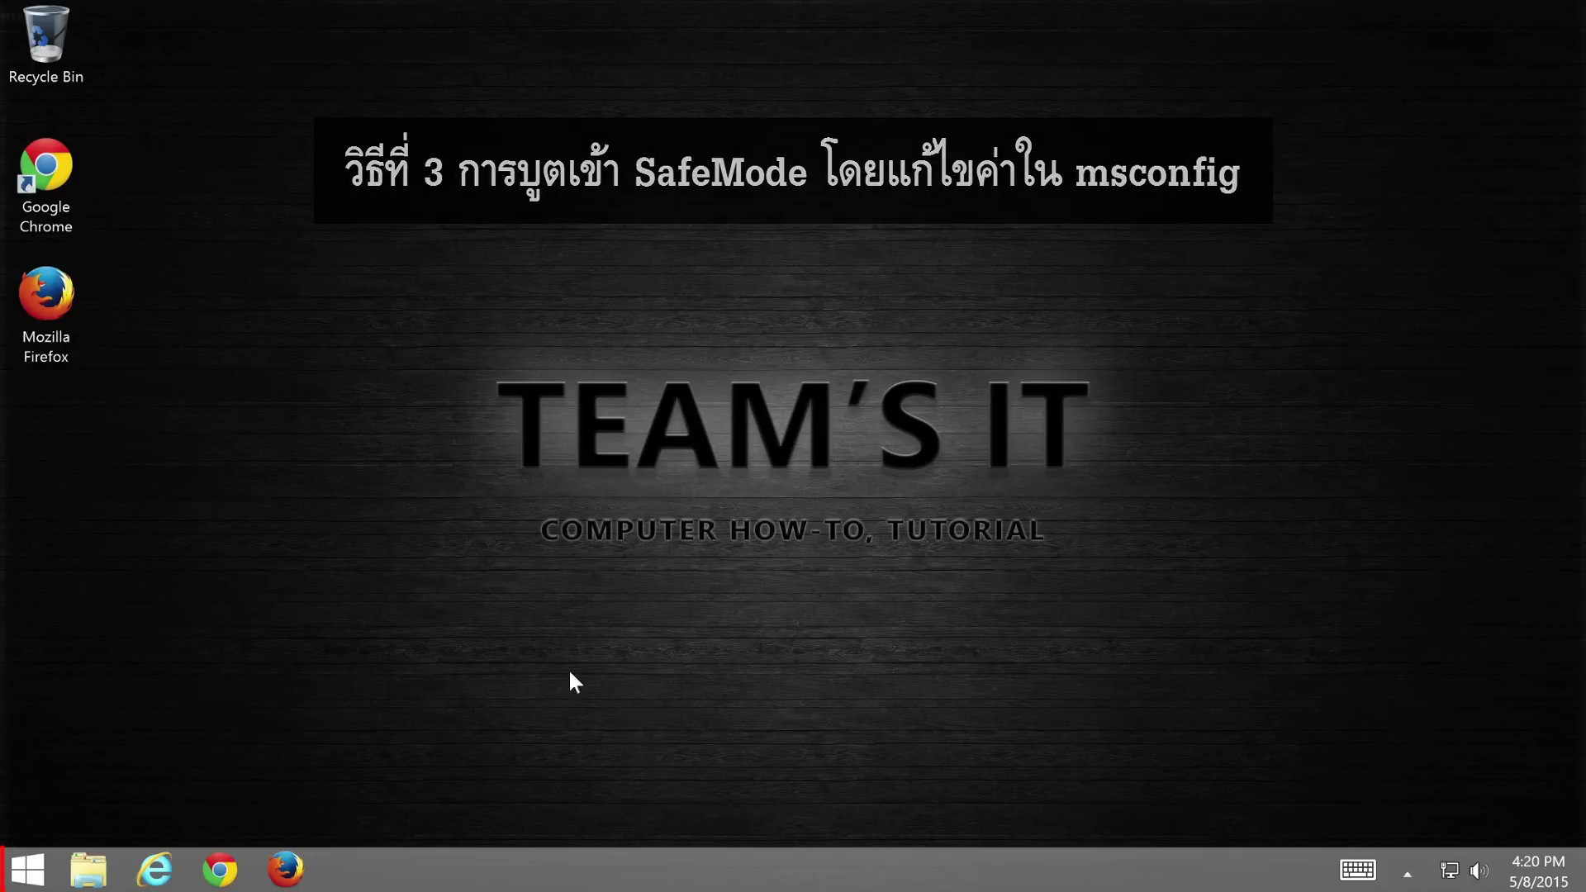
# Launch System Configuration by running the msconfig command.
pyautogui.rightClick(50, 869)
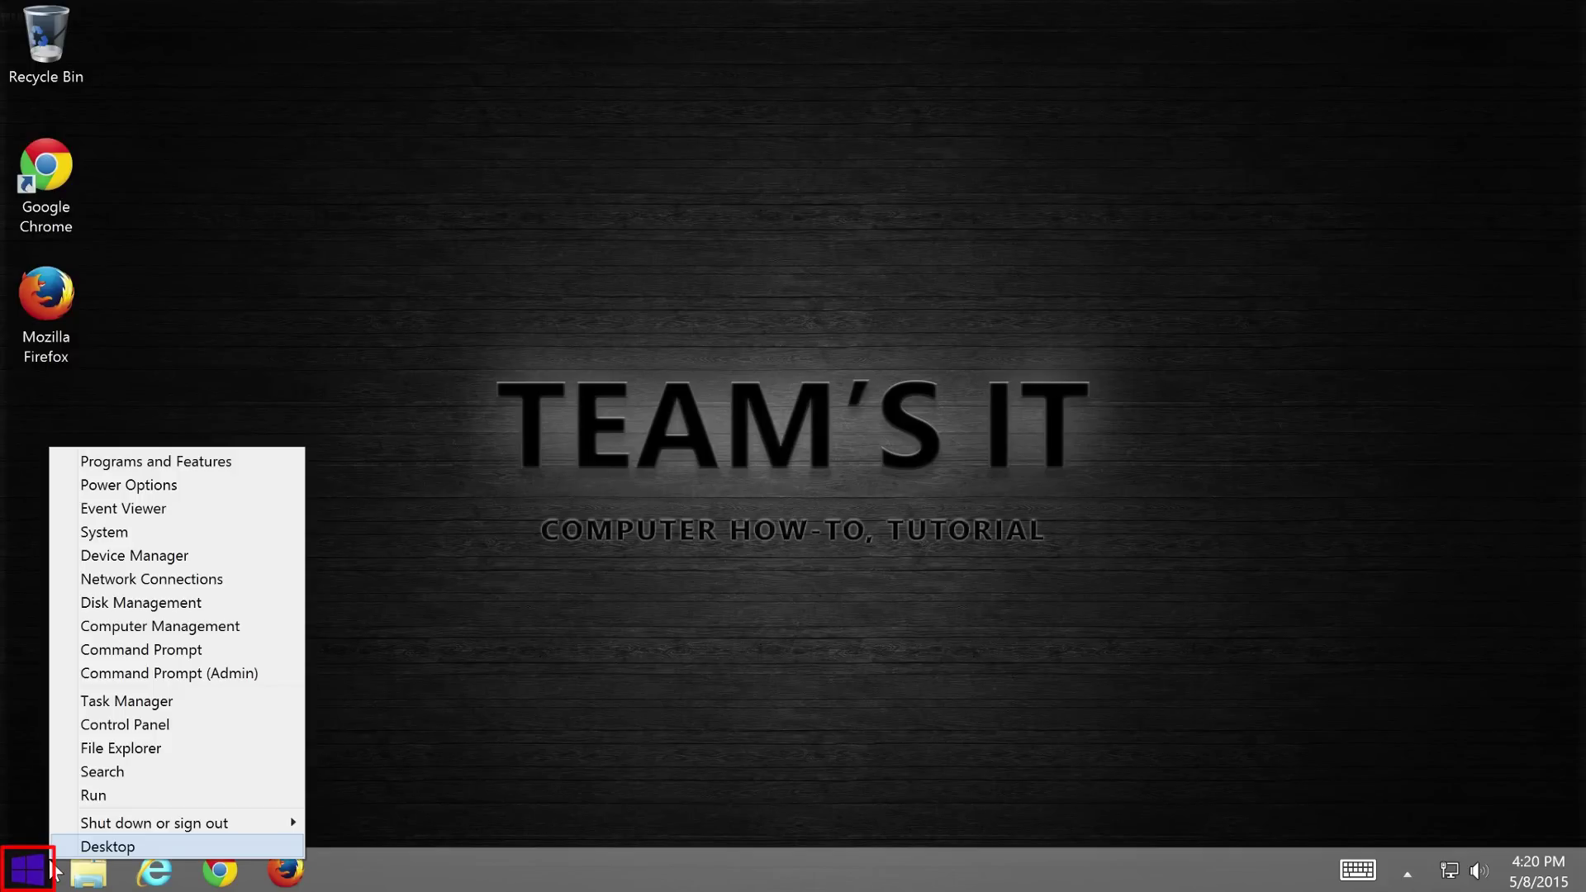
pyautogui.click(155, 801)
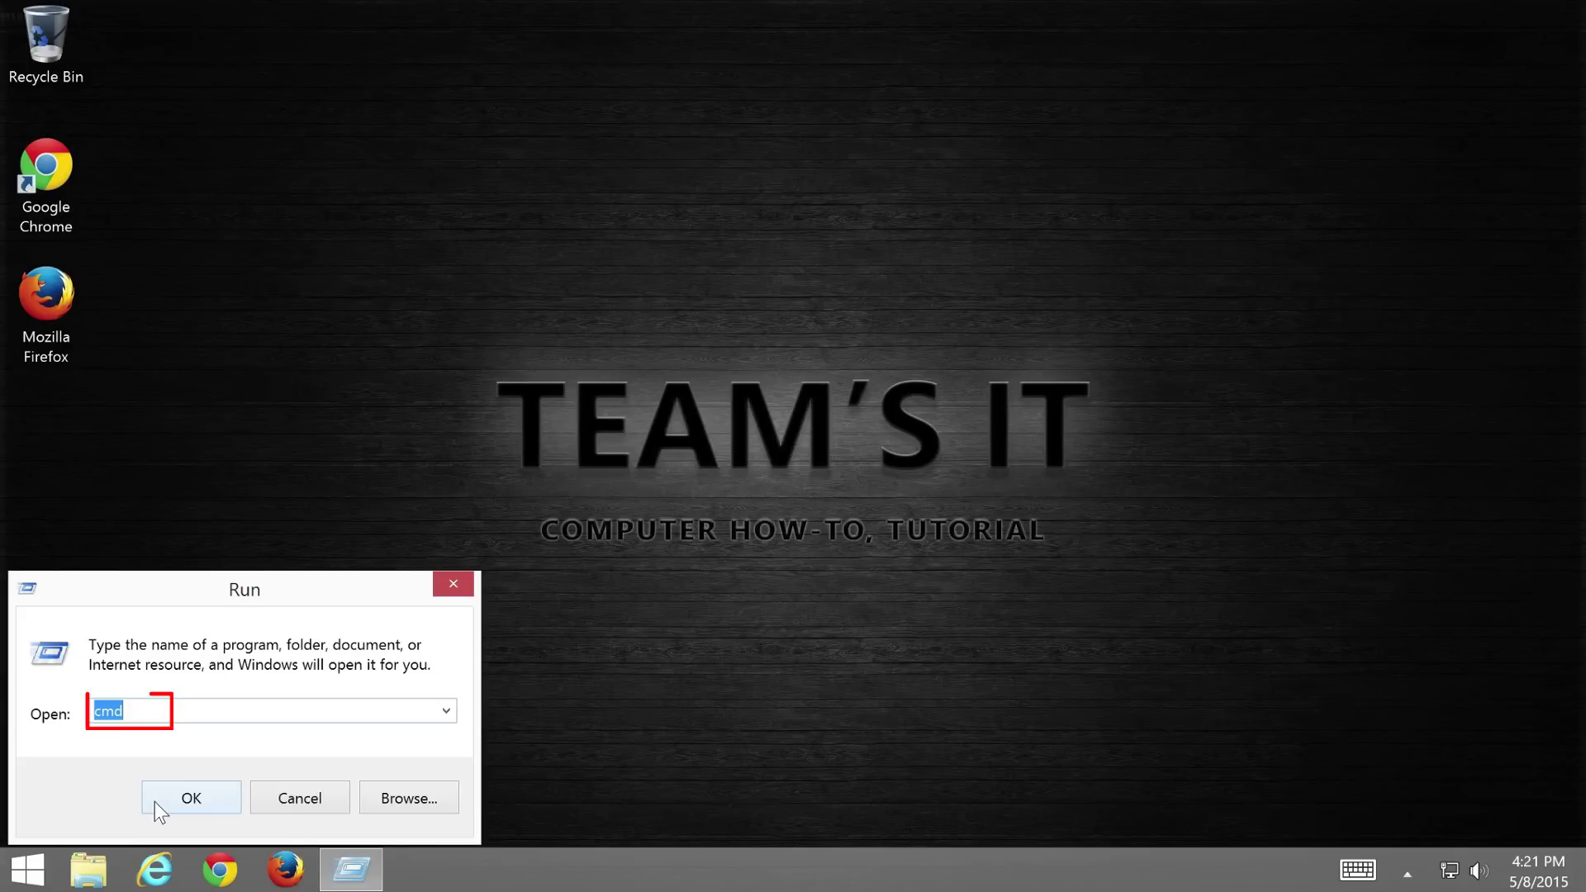
pyautogui.write('msconfig')
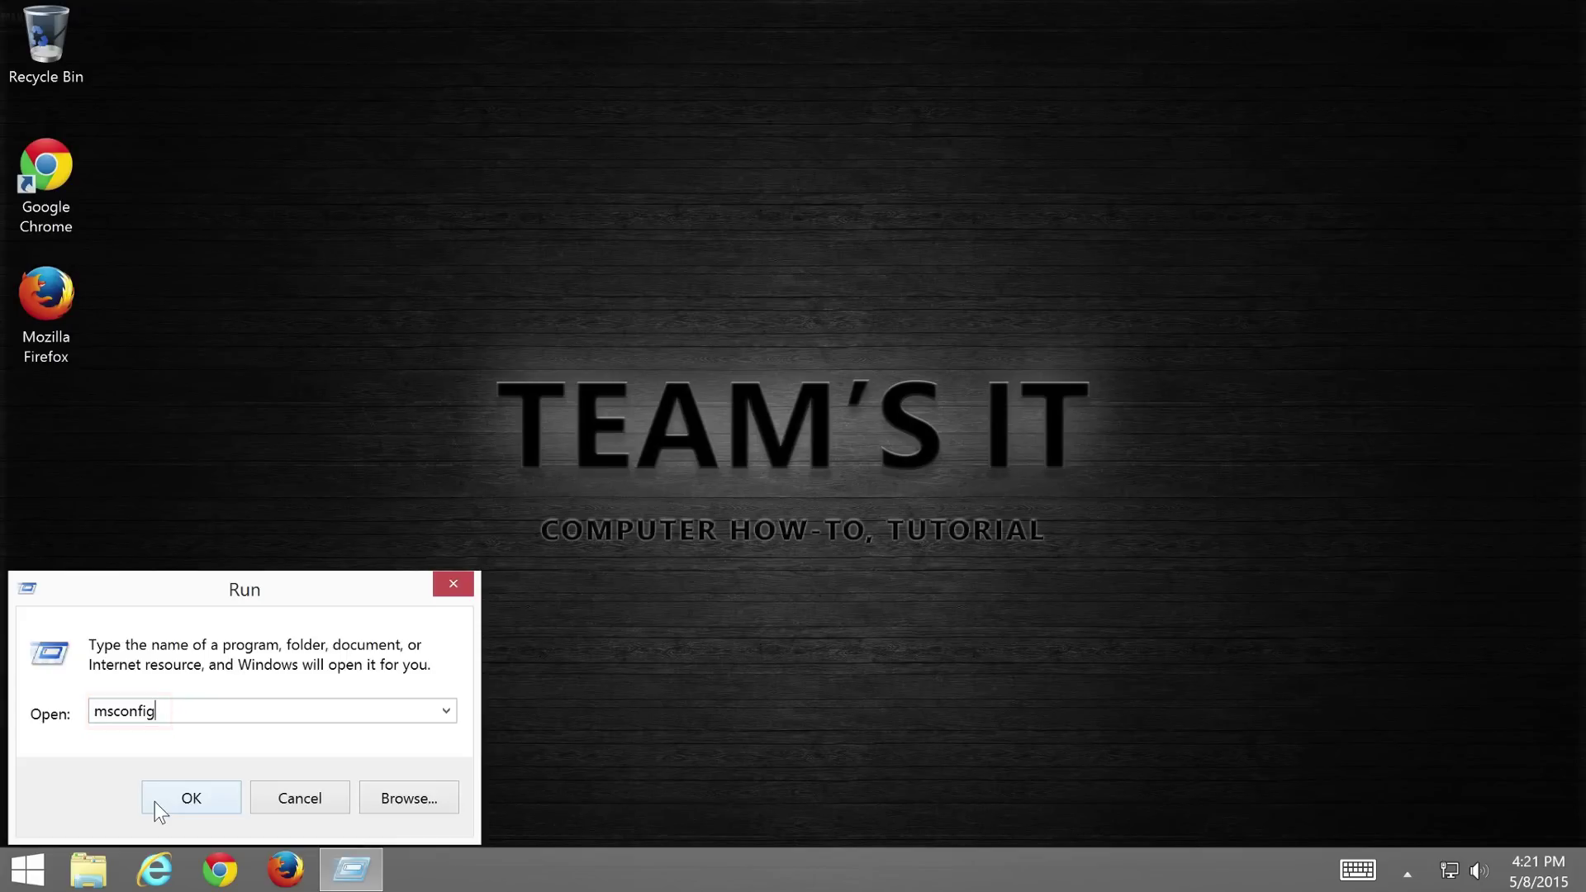
pyautogui.click(155, 802)
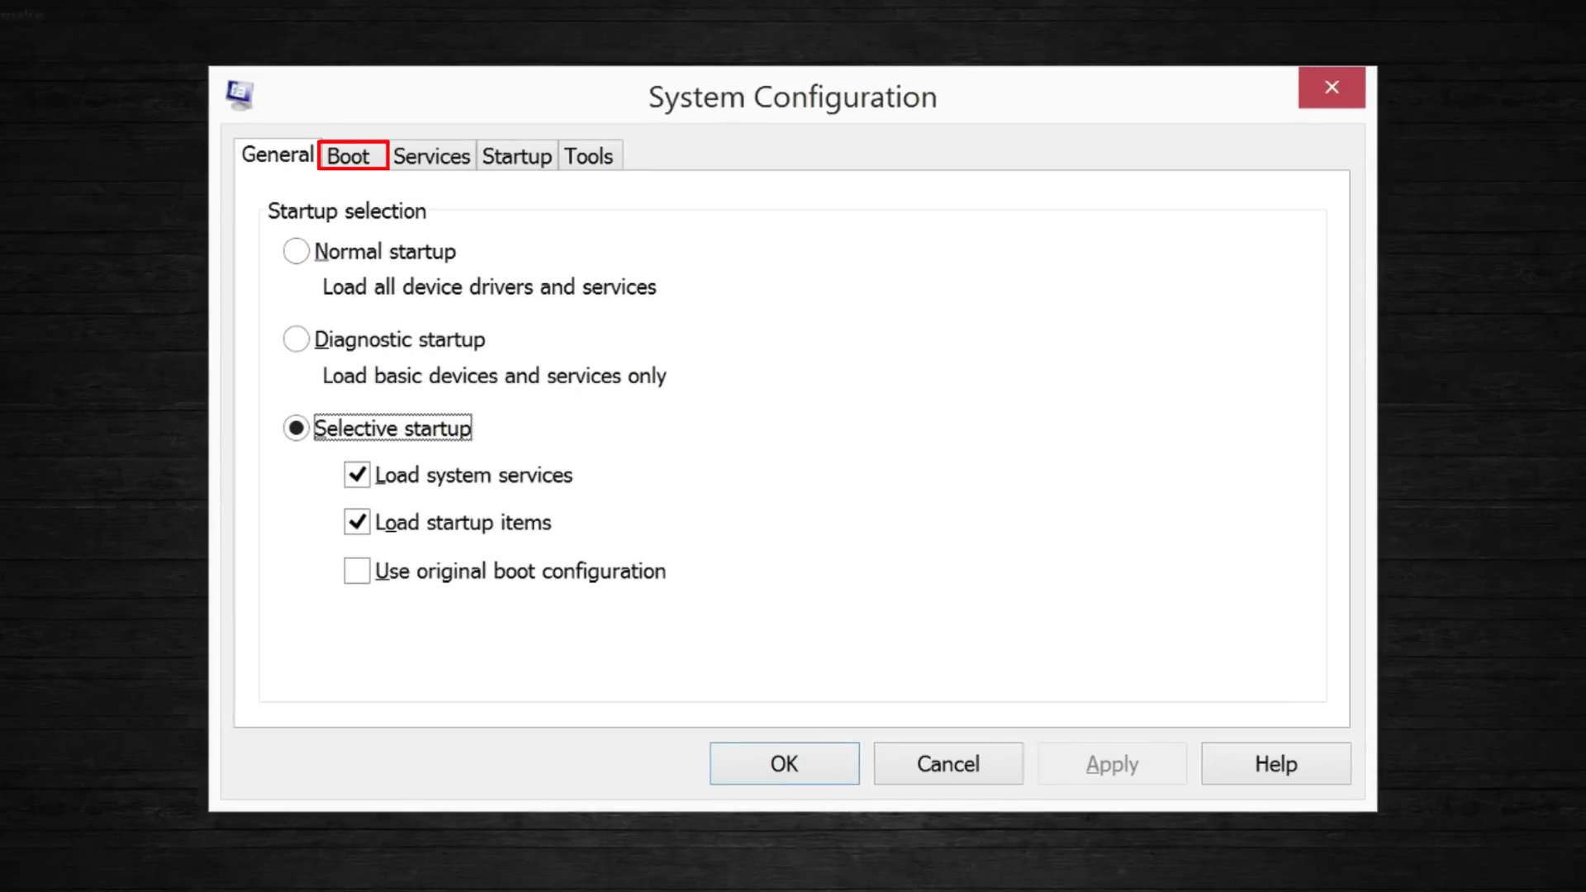
# Enable Safe boot with the Minimal option for Windows 8.1, apply the change and restart the PC.
pyautogui.click(372, 169)
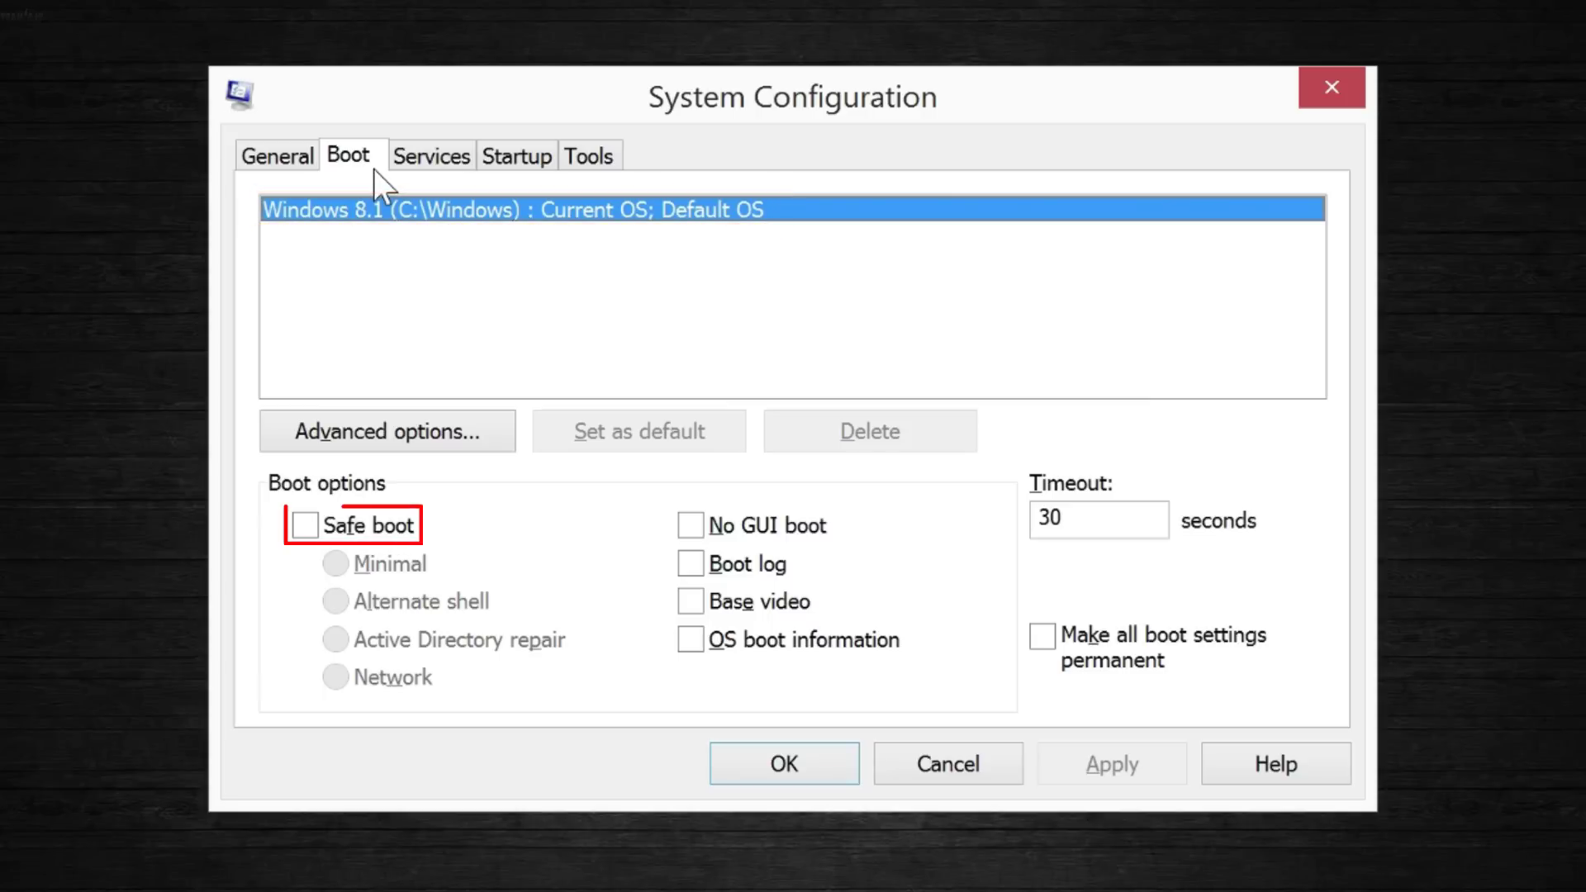
pyautogui.click(369, 533)
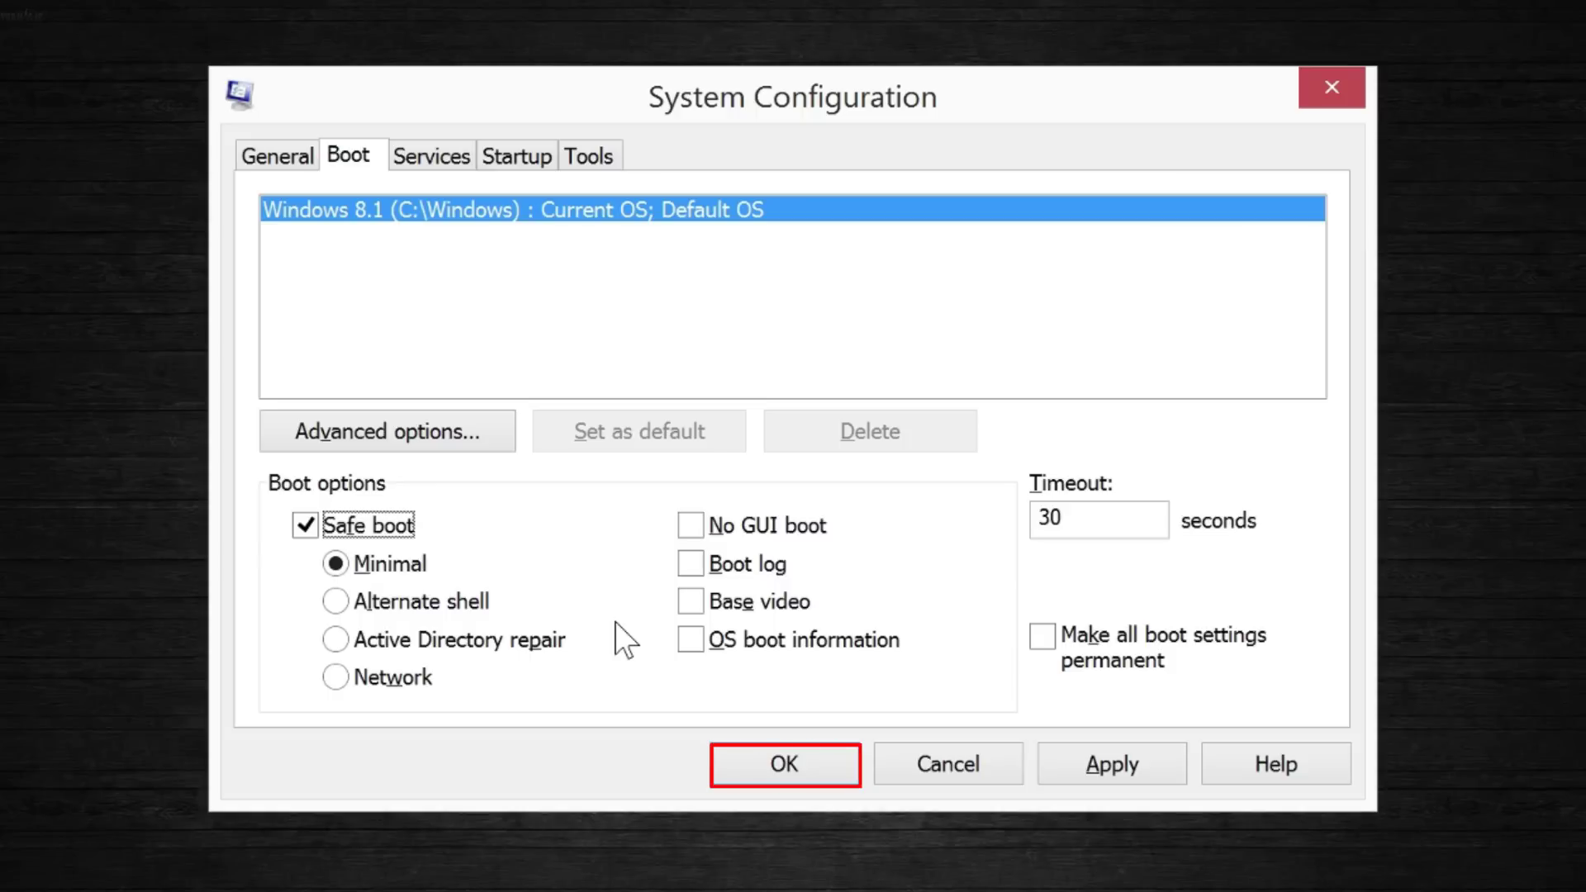
pyautogui.click(820, 766)
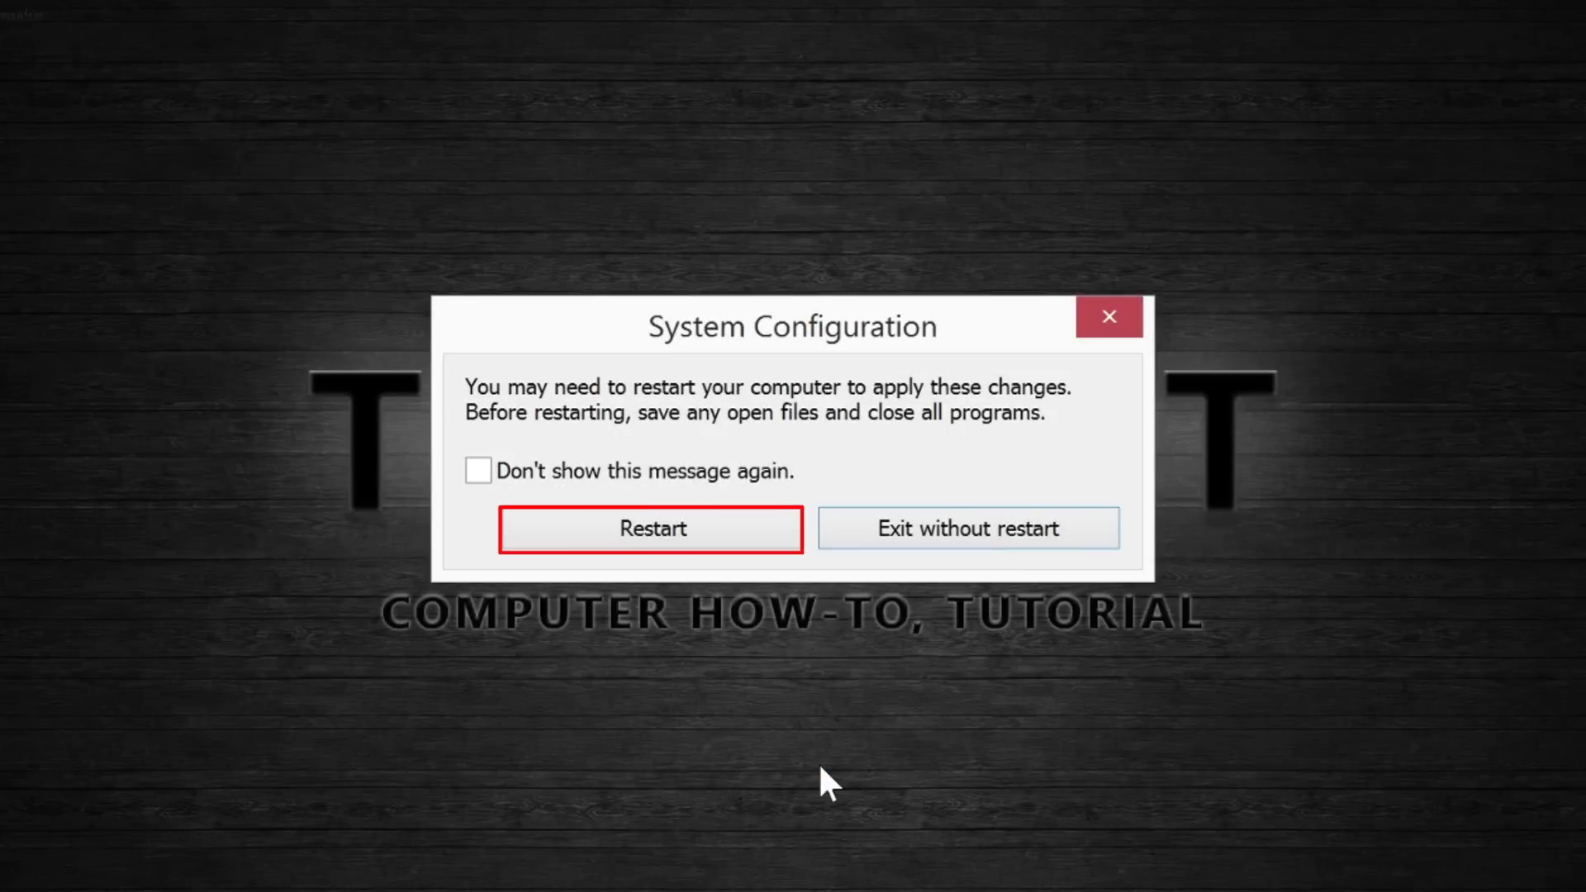
pyautogui.click(730, 539)
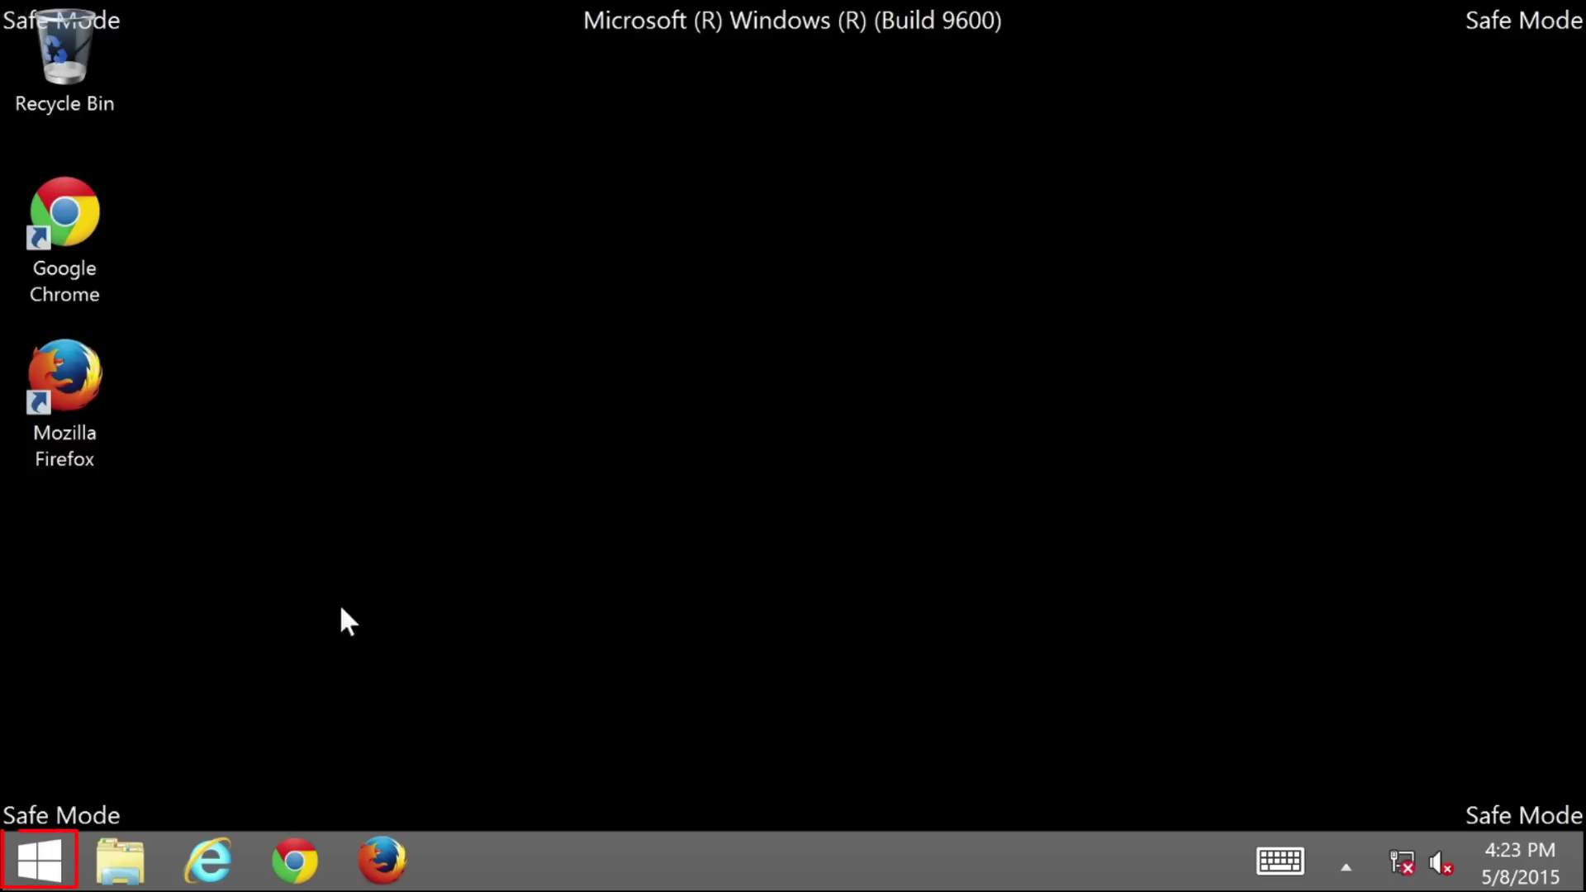
# Reopen System Configuration from the Safe Mode desktop by running msconfig.
pyautogui.rightClick(67, 863)
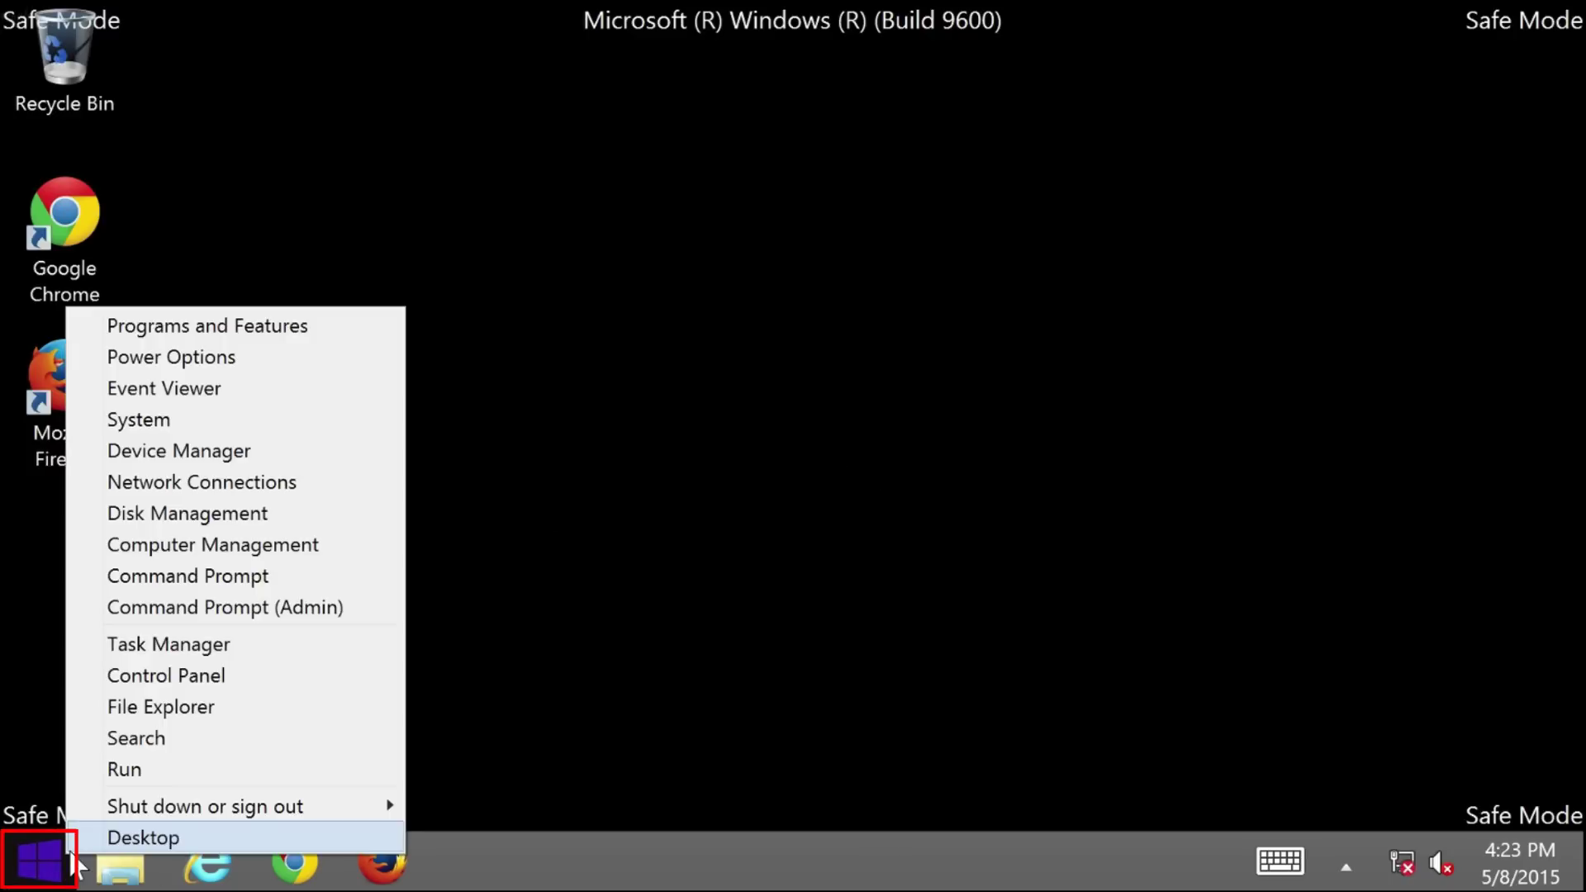
pyautogui.moveTo(143, 810)
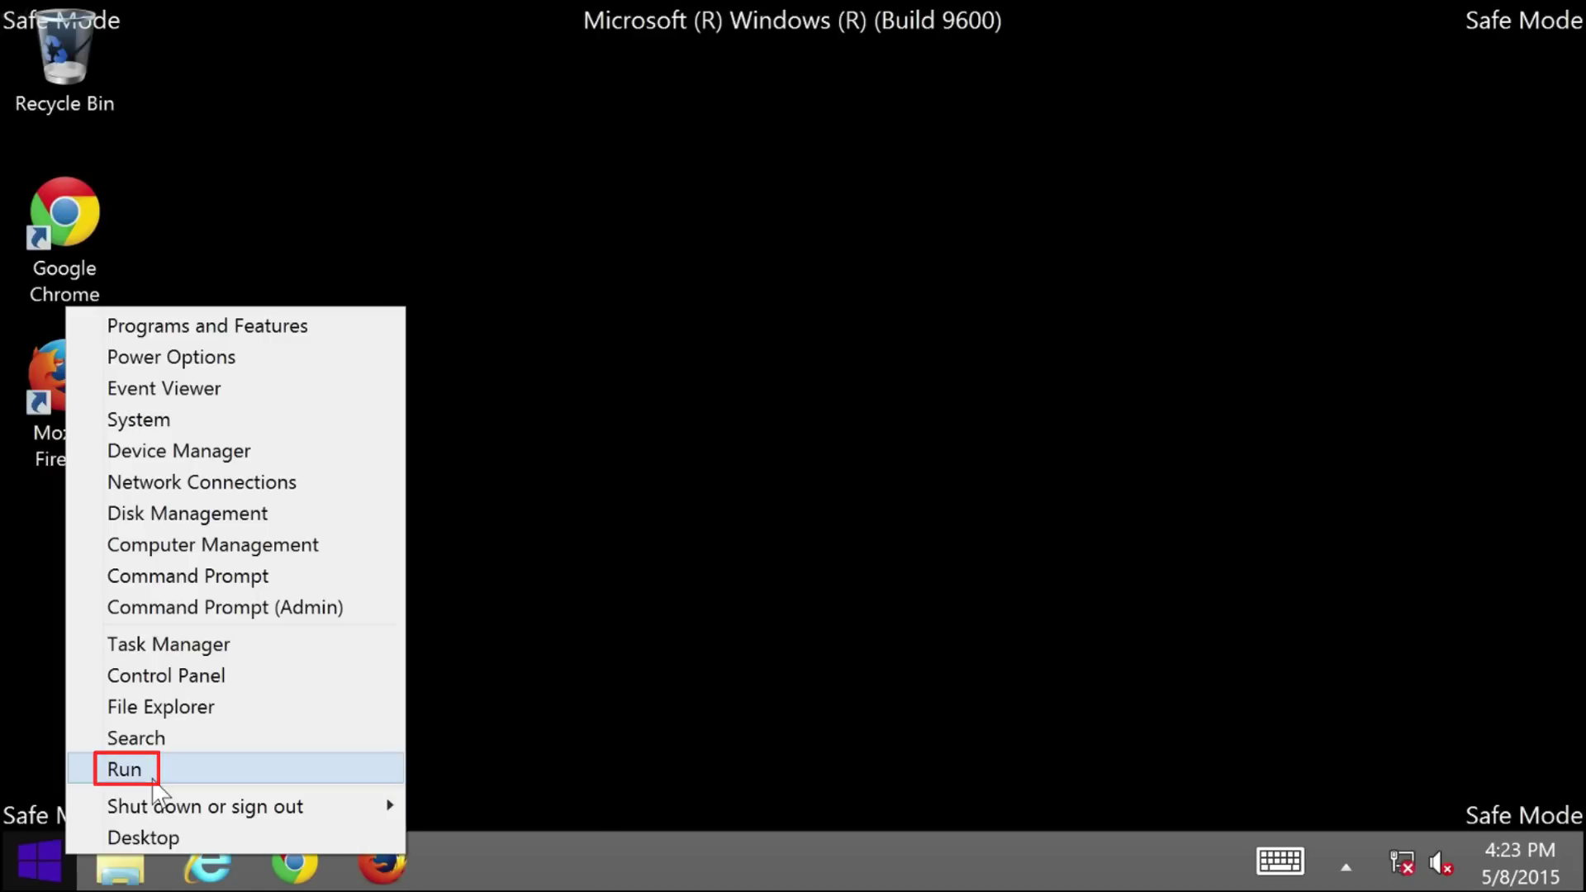
pyautogui.click(151, 775)
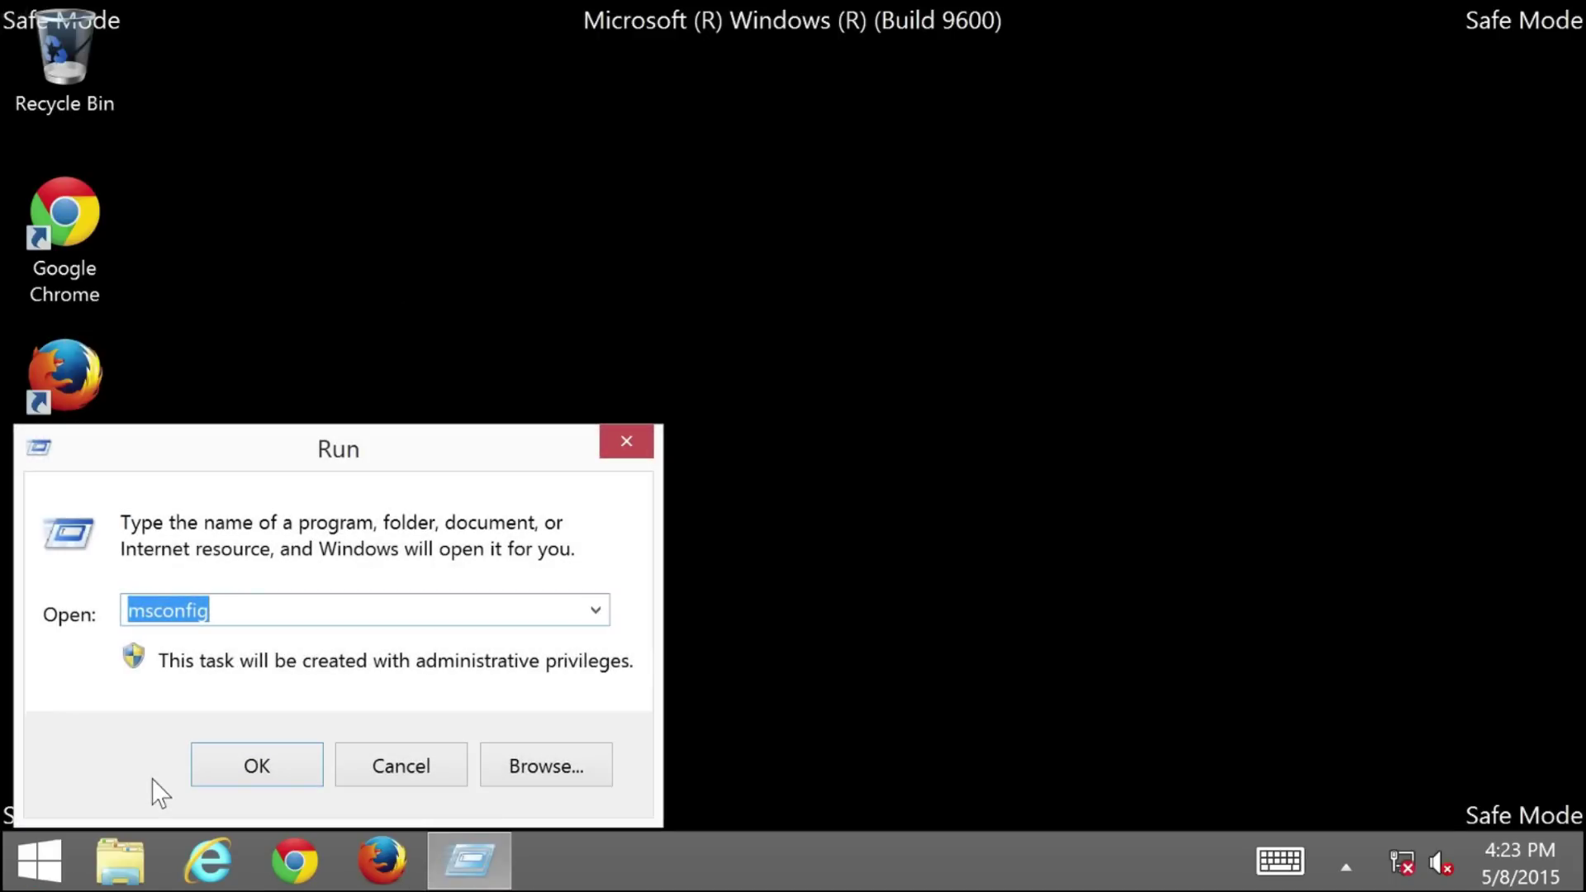
pyautogui.click(279, 768)
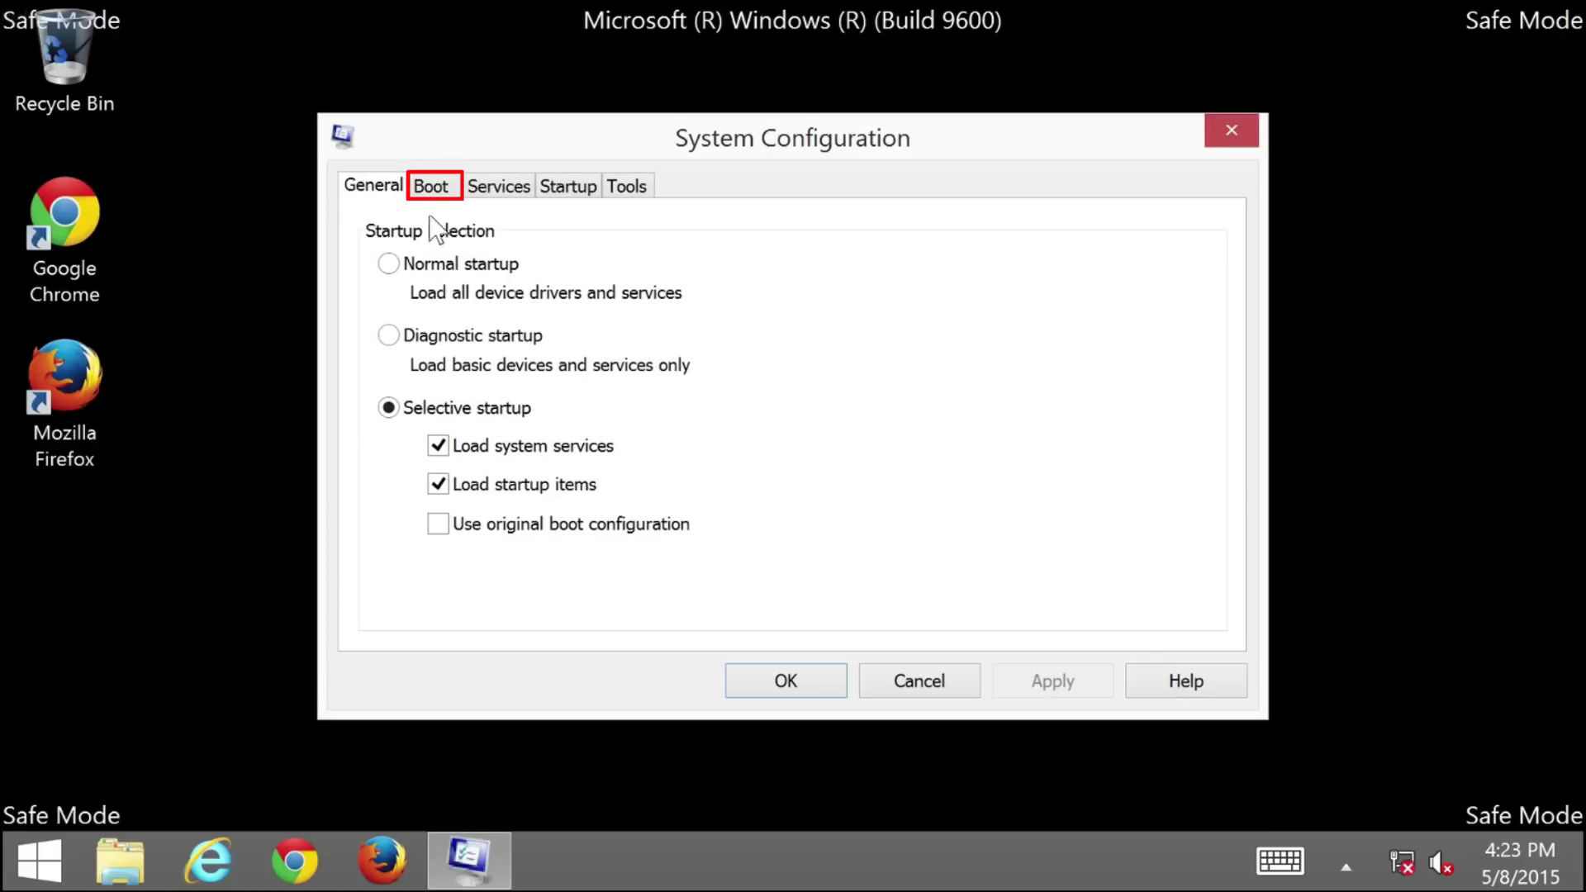
# Disable Safe boot in the boot options, apply the change and restart the PC.
pyautogui.click(447, 197)
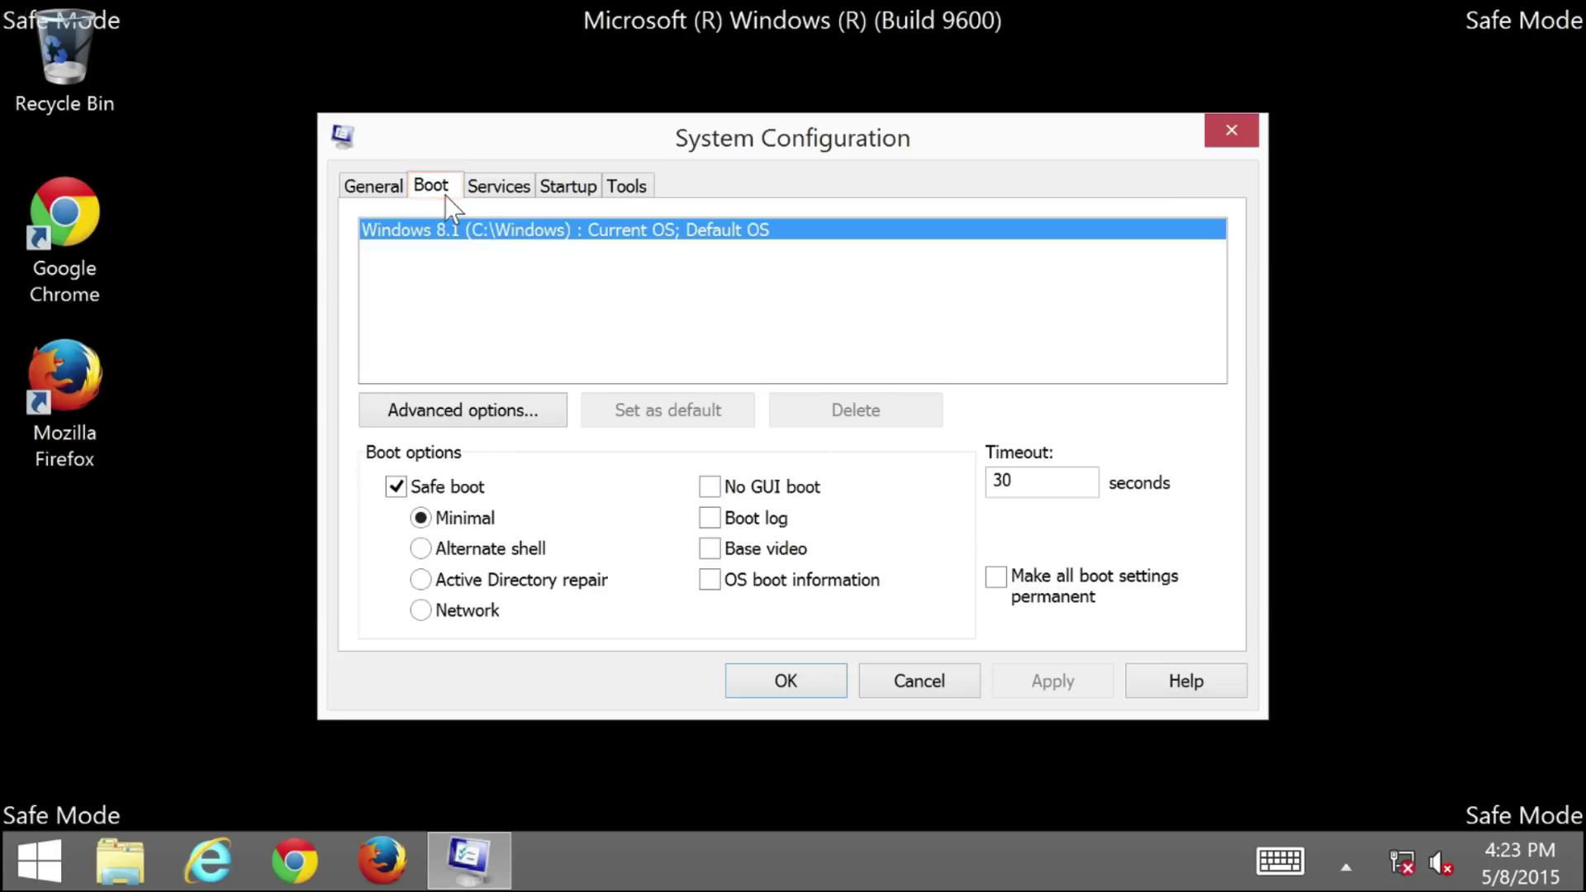
pyautogui.click(460, 492)
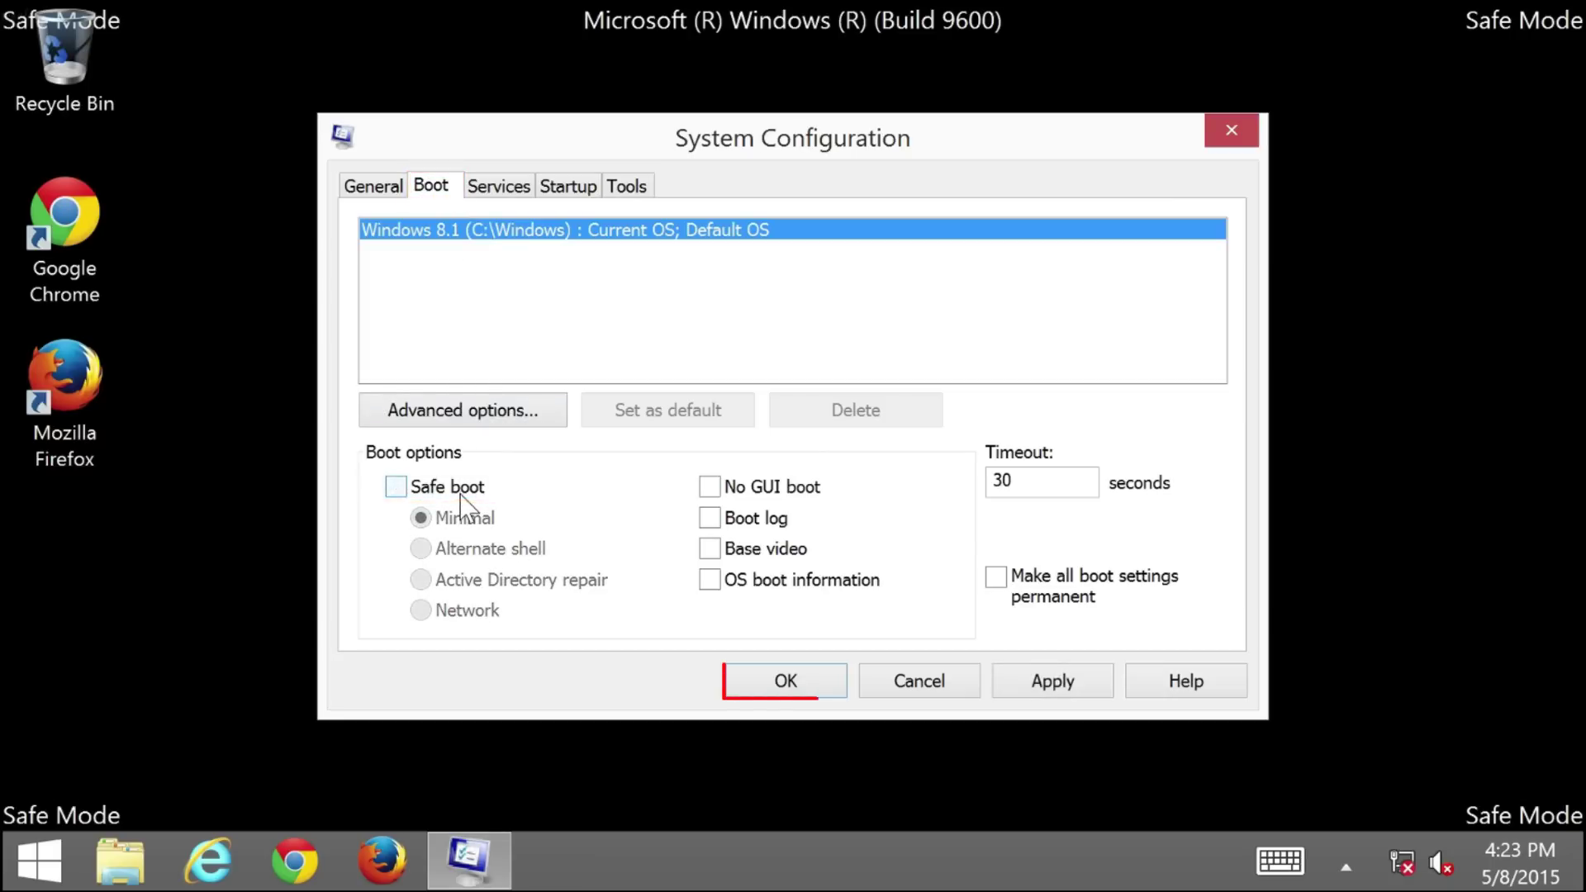
pyautogui.click(808, 690)
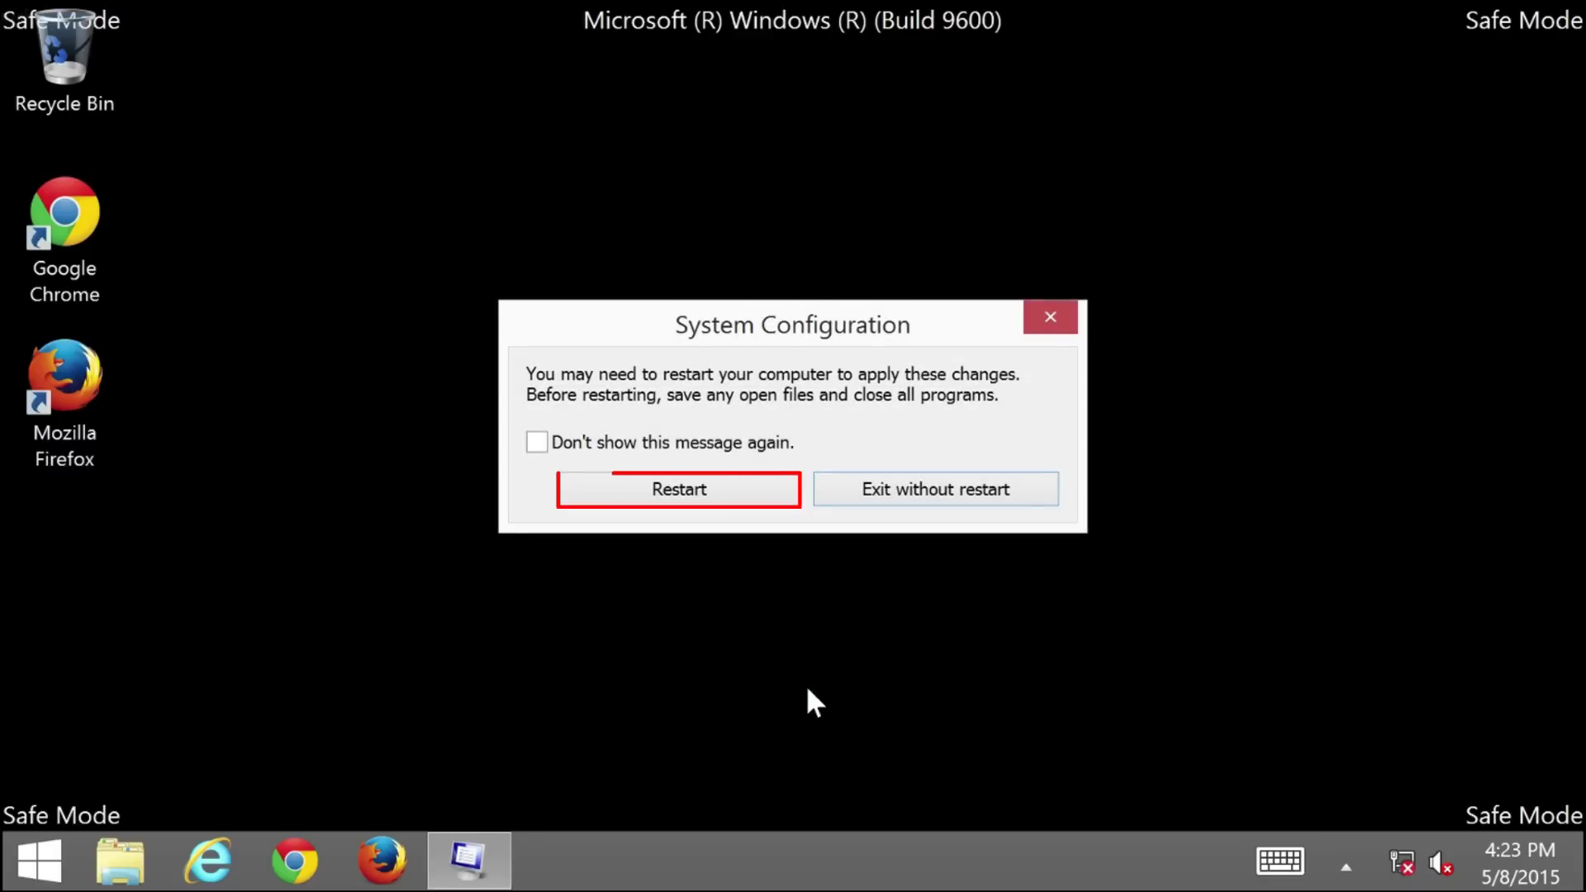
pyautogui.click(741, 493)
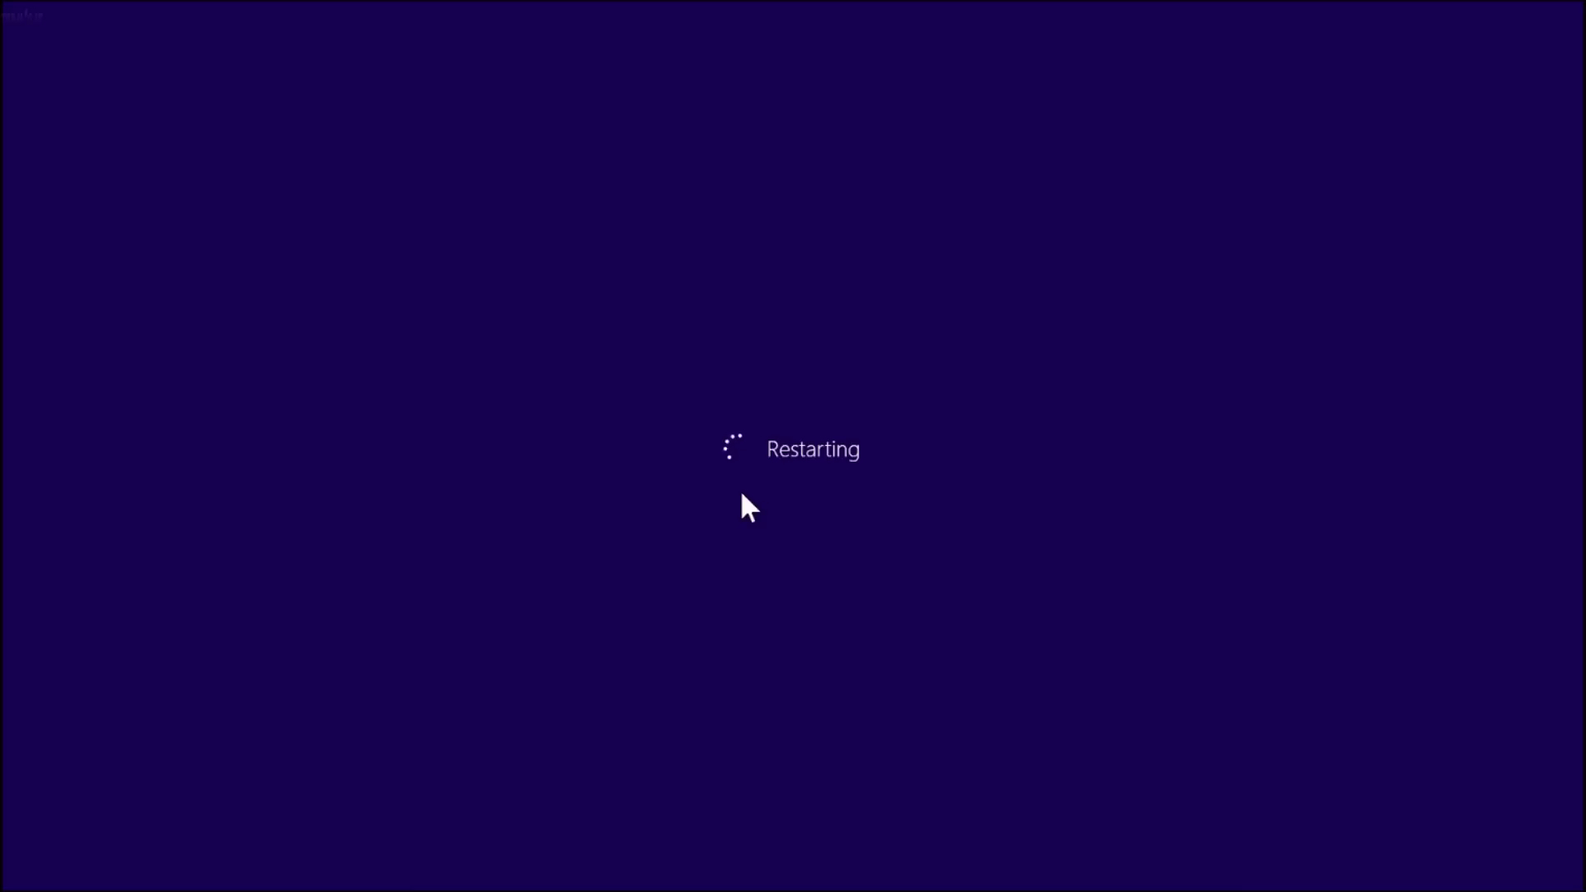